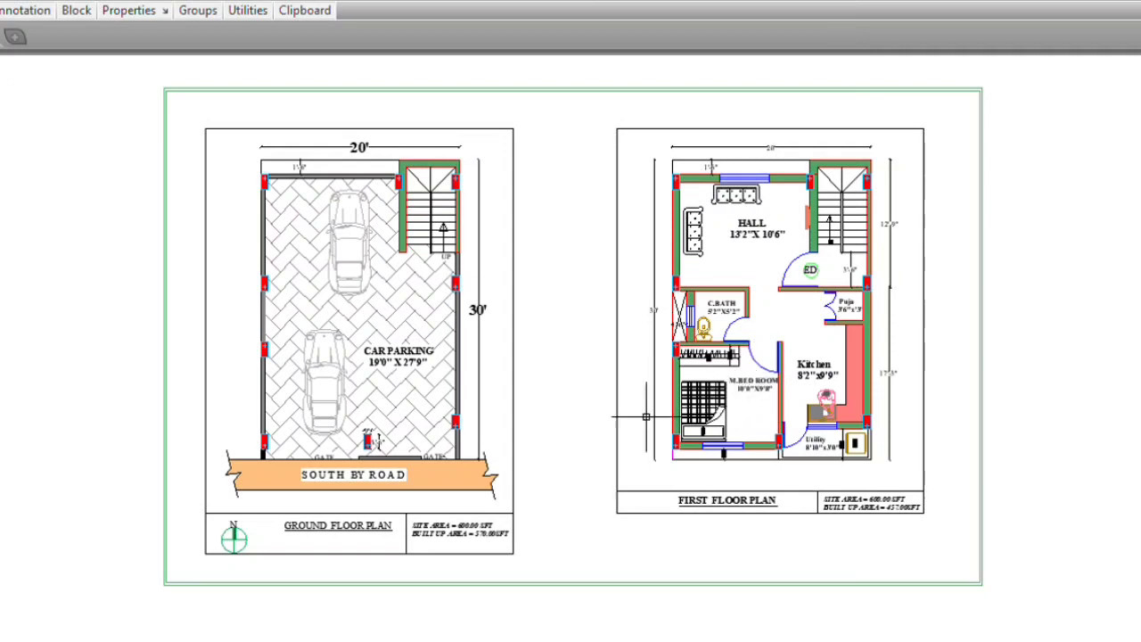
- Zoom in on the car parking area of the ground floor plan
scroll(380, 247, up, 2)
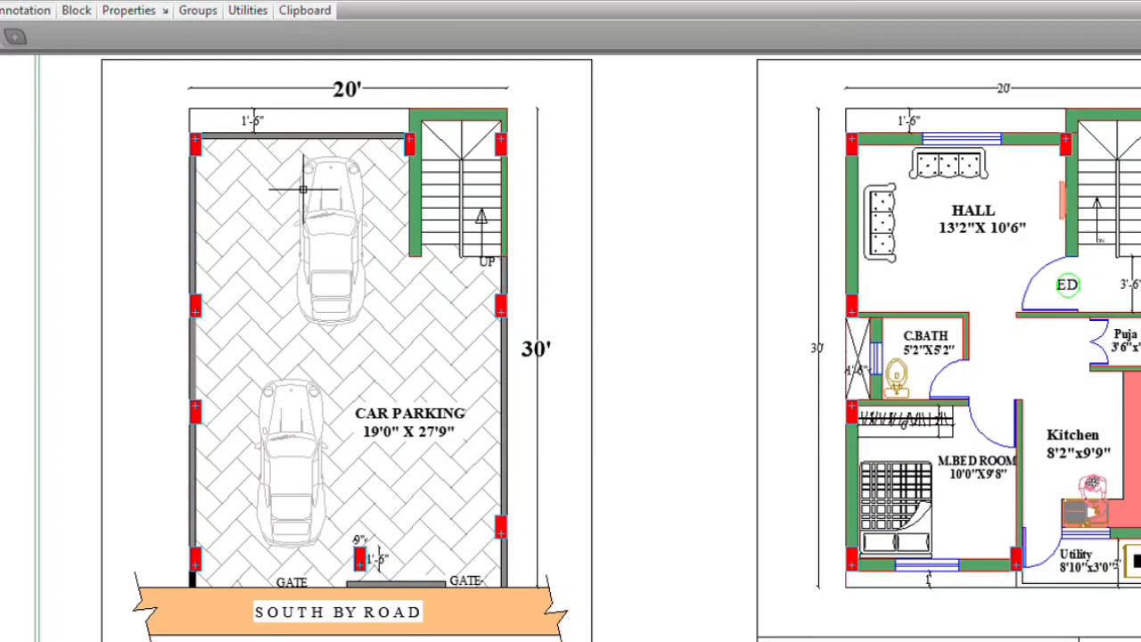
- Pan and zoom to centre the view on the lower ground-floor parking area
middle_drag(403, 407, 541, 353)
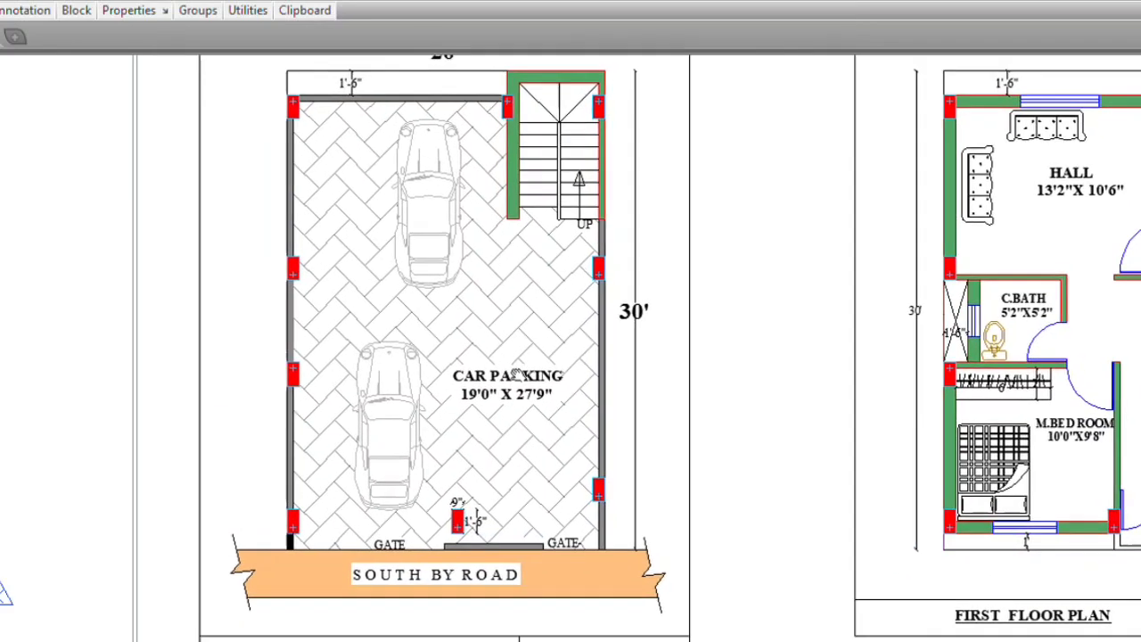
scroll(495, 437, up, 2)
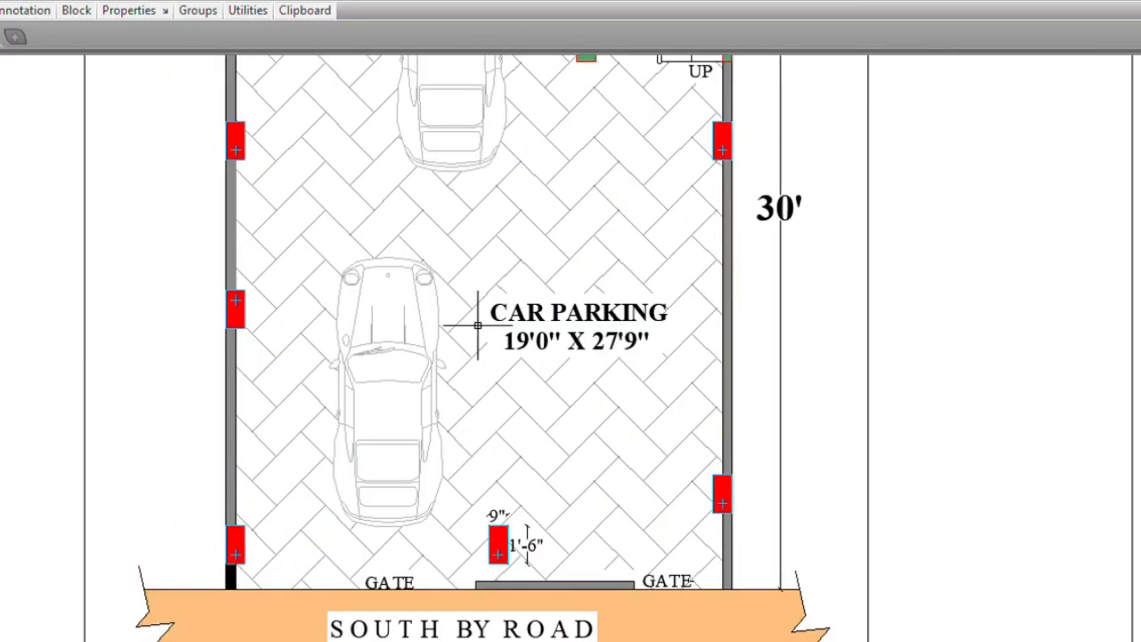
mouse_move(459, 324)
middle_down()
mouse_move(481, 421)
mouse_move(472, 235)
middle_up()
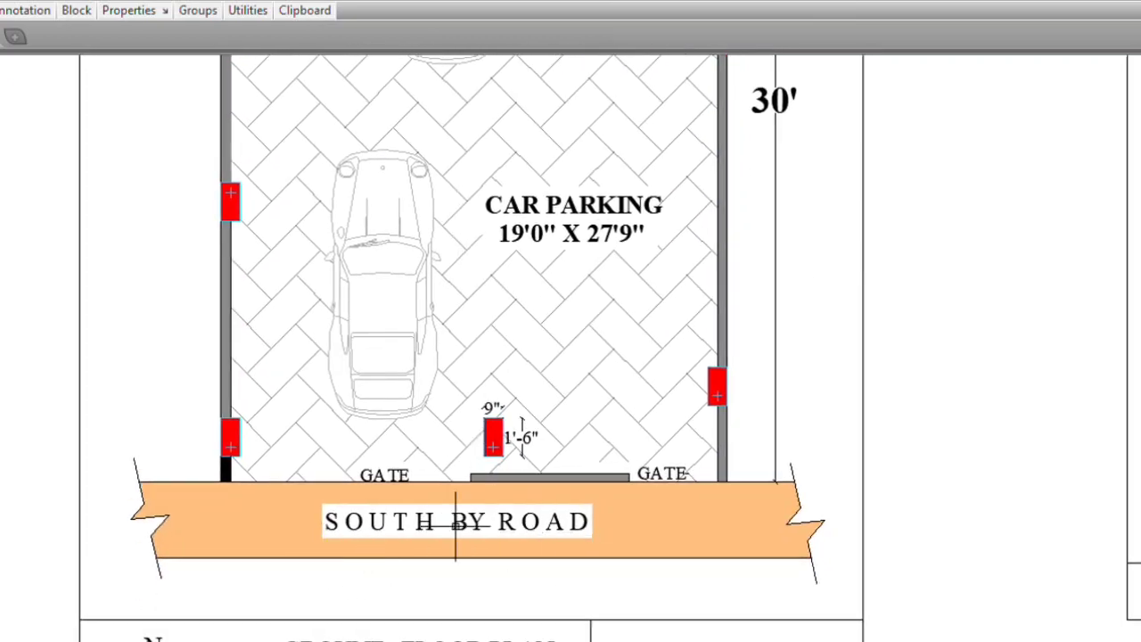
scroll(527, 522, down, 2)
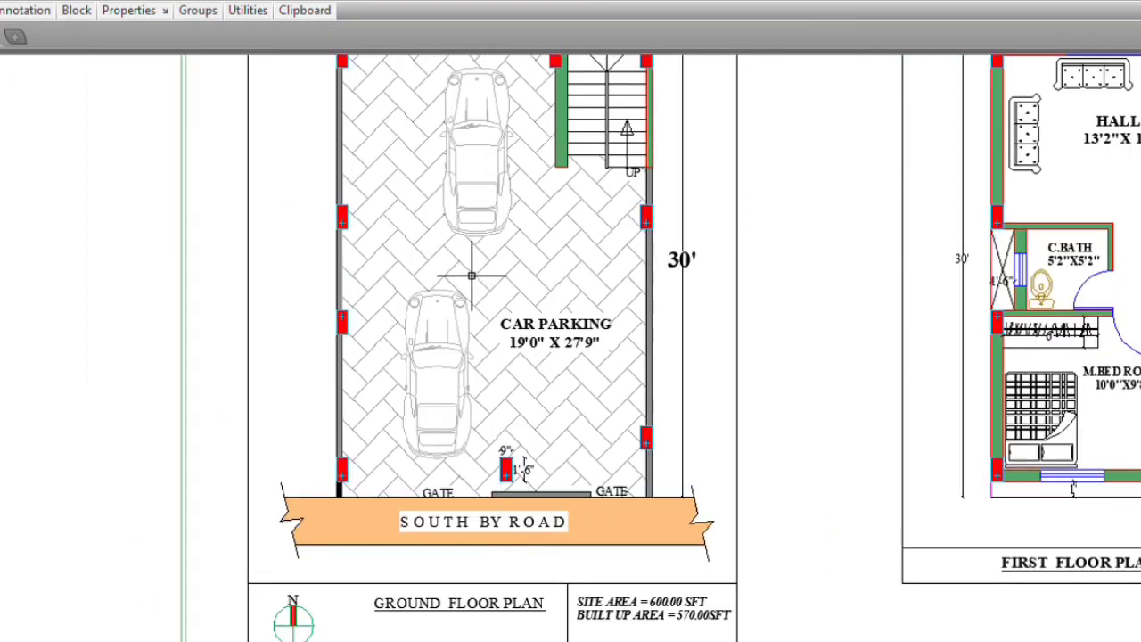
- Inspect the 20' dimension, the South by Road strip and the 600.00/570.00 SFT area figures
middle_drag(469, 273, 449, 441)
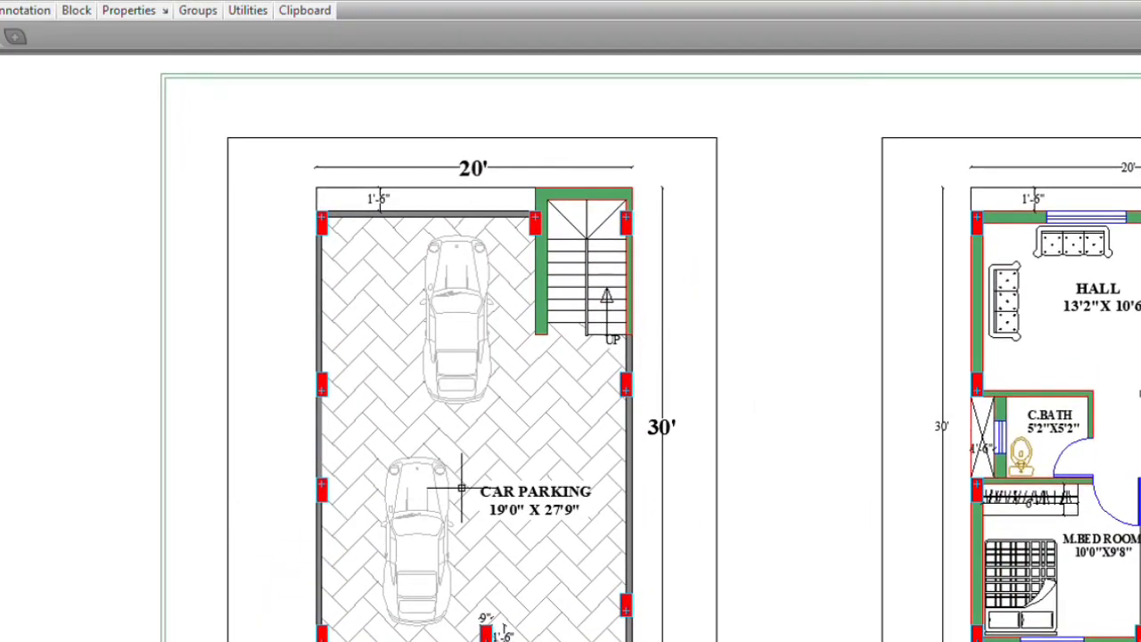
middle_drag(478, 497, 427, 284)
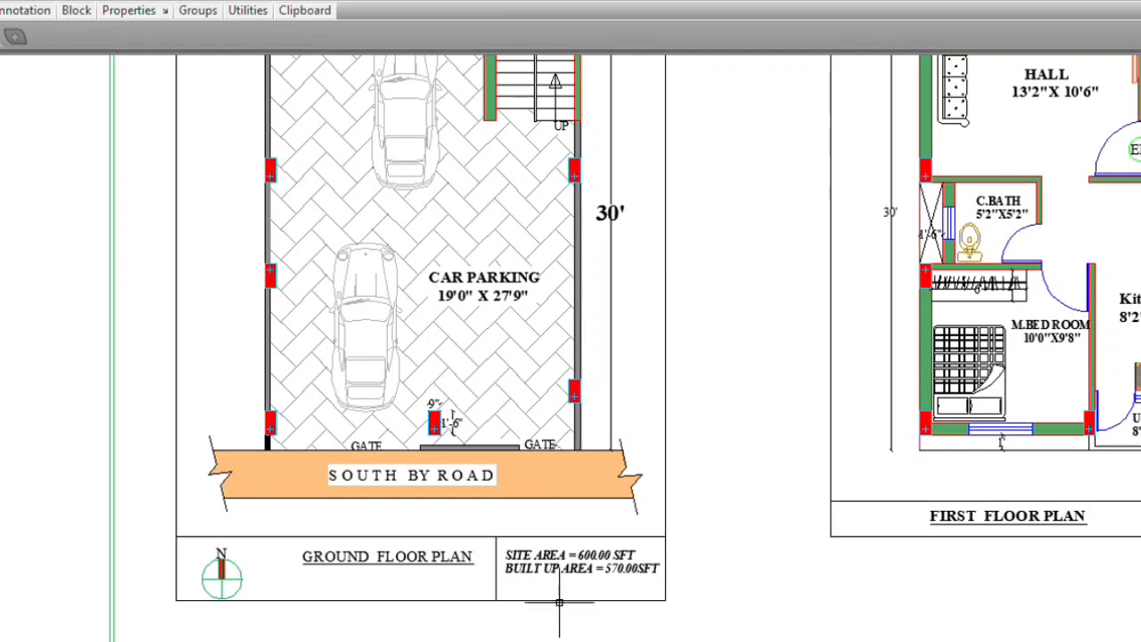
scroll(425, 593, up, 2)
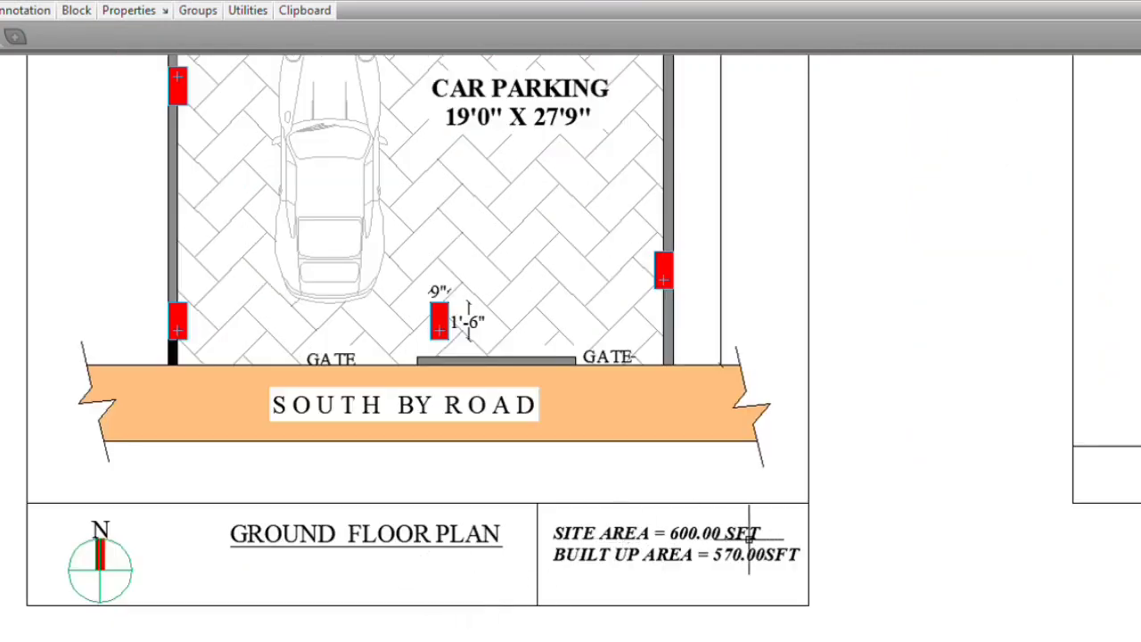
scroll(587, 582, up, 2)
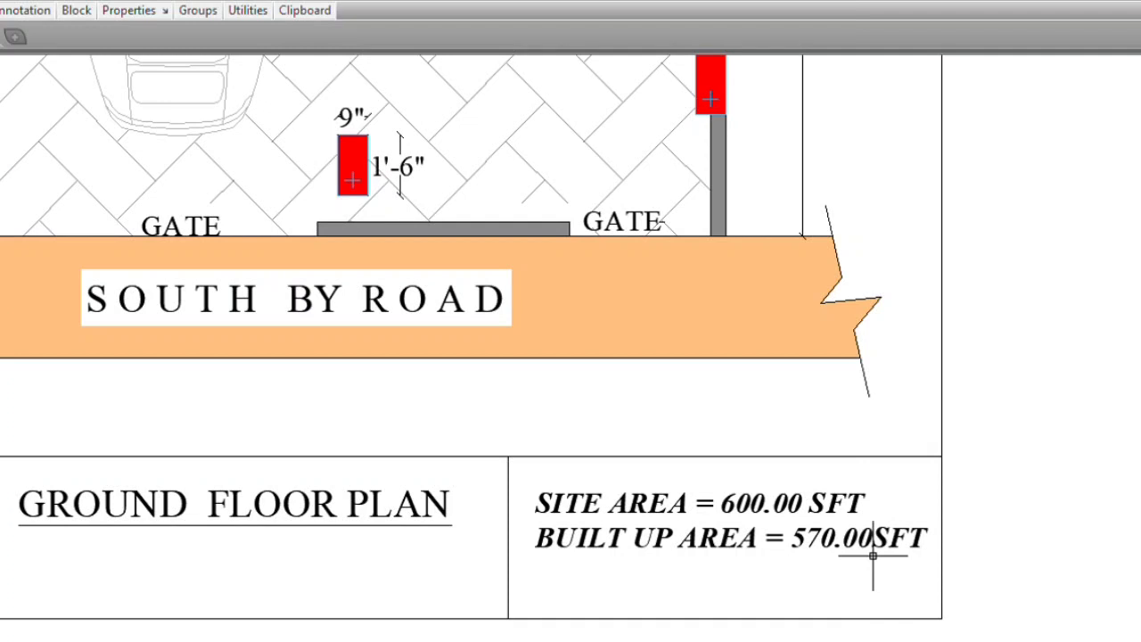
scroll(873, 555, down, 2)
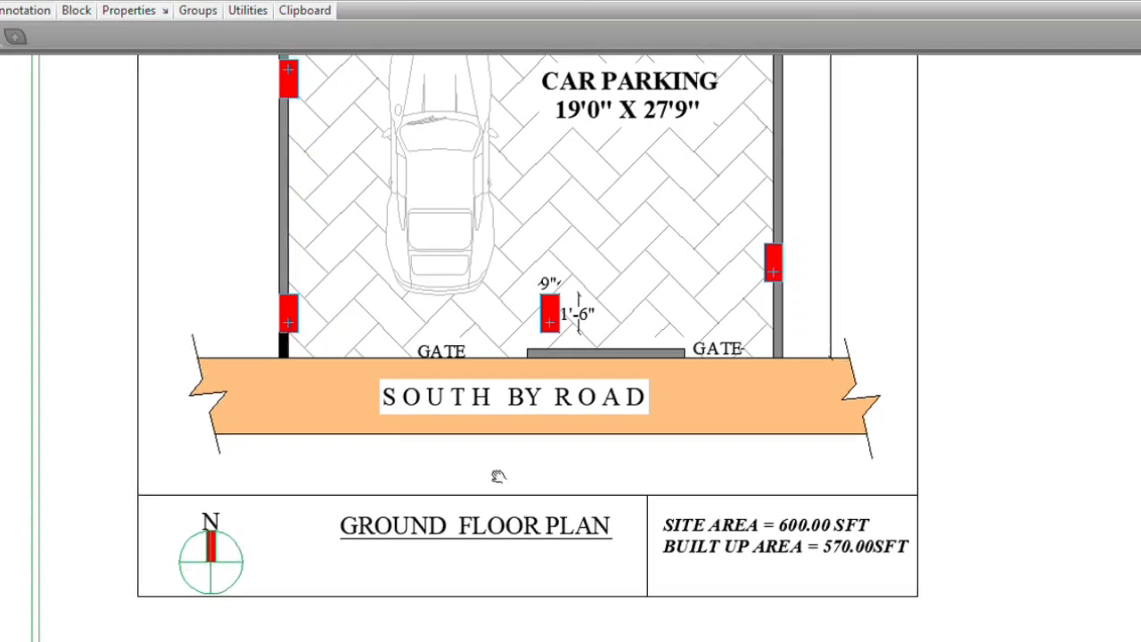
mouse_move(496, 473)
middle_down()
mouse_move(493, 567)
mouse_move(461, 616)
middle_up()
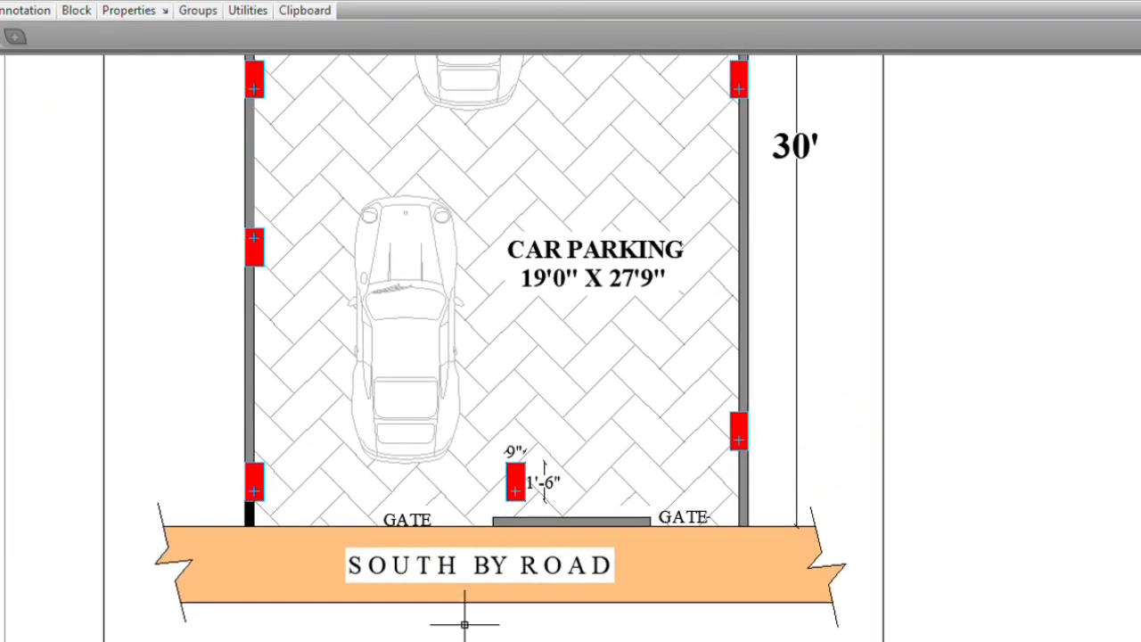
middle_drag(479, 541, 465, 563)
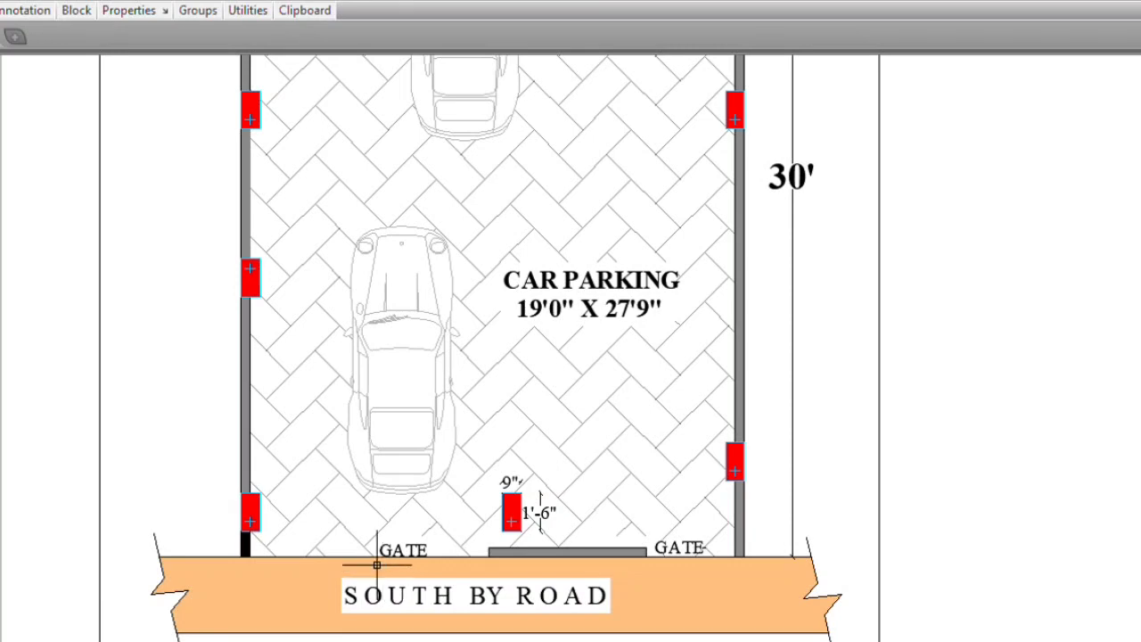
middle_drag(499, 365, 482, 483)
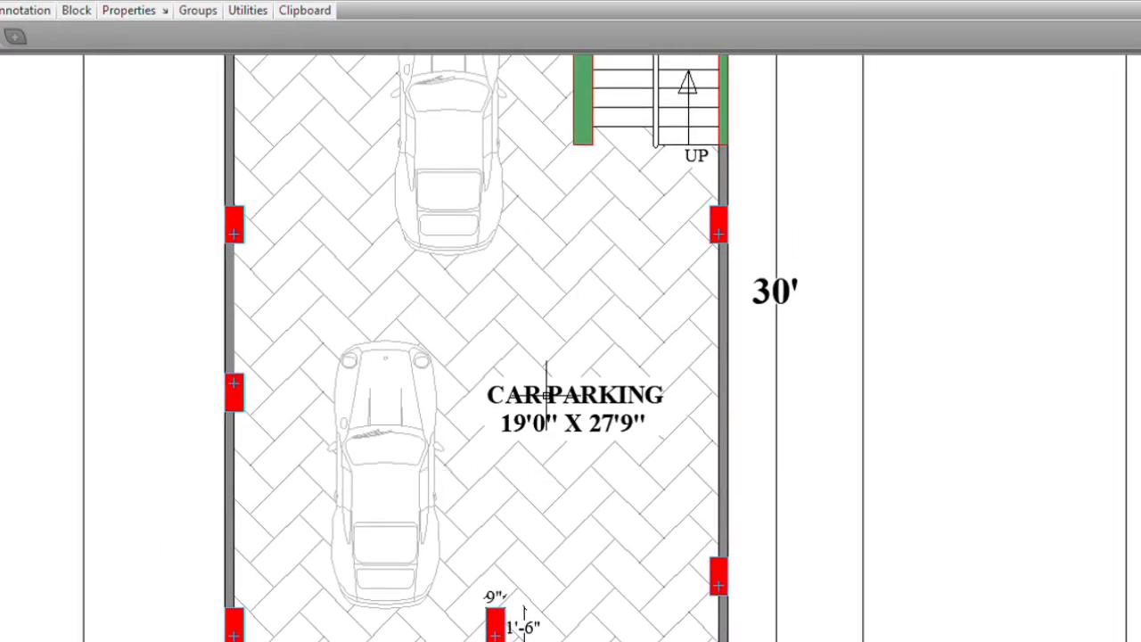
mouse_move(548, 383)
middle_down()
mouse_move(502, 500)
mouse_move(505, 400)
middle_up()
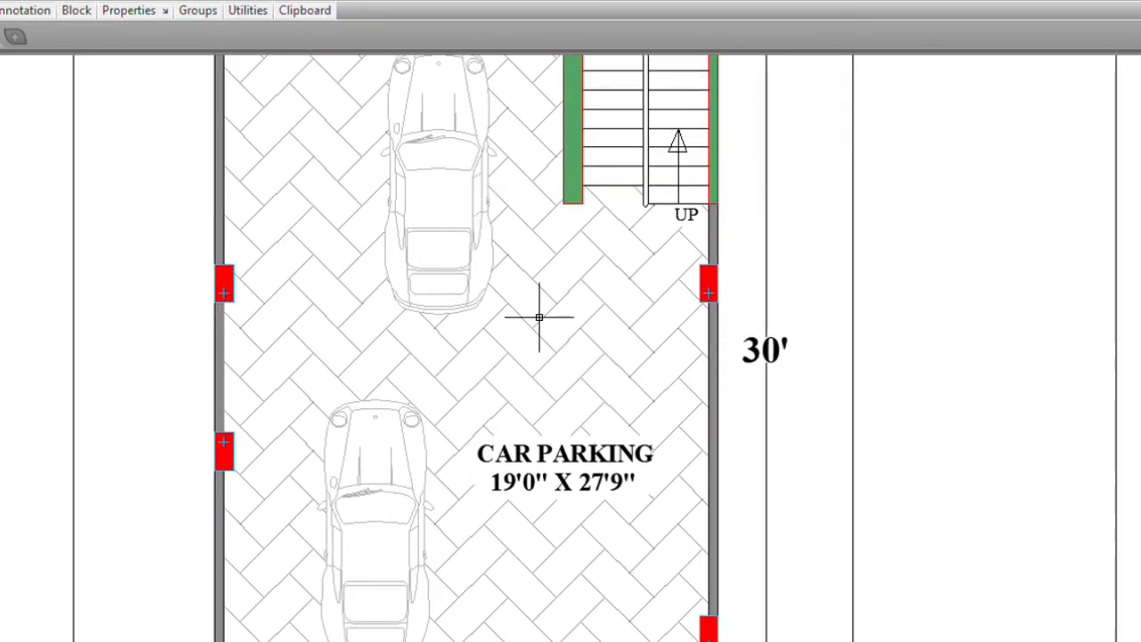
middle_drag(542, 351, 545, 430)
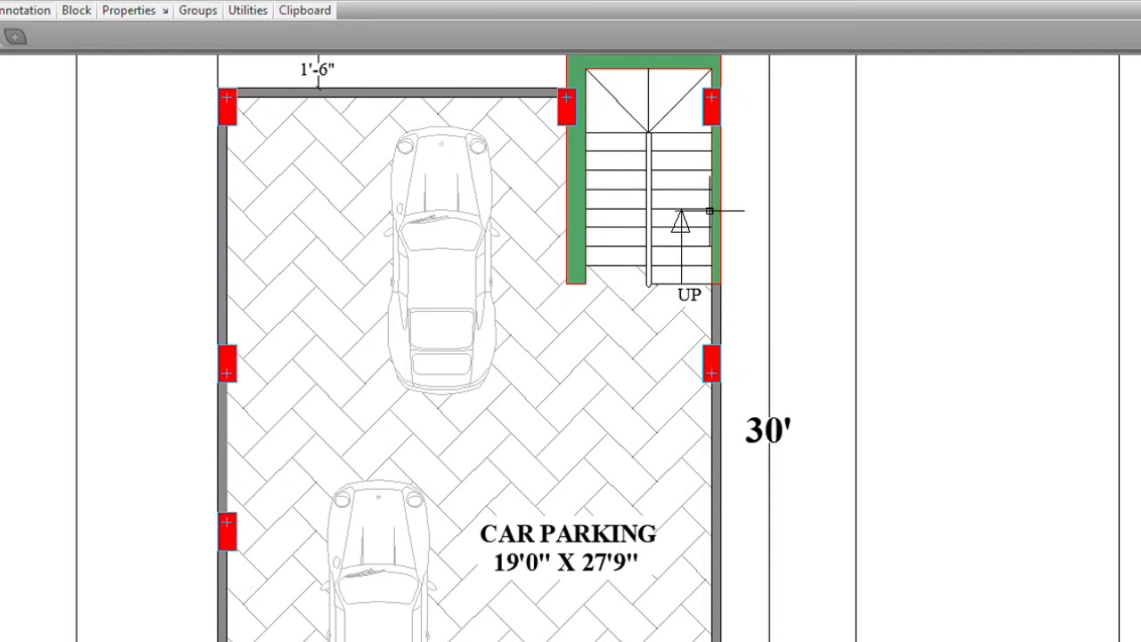
middle_drag(460, 240, 470, 335)
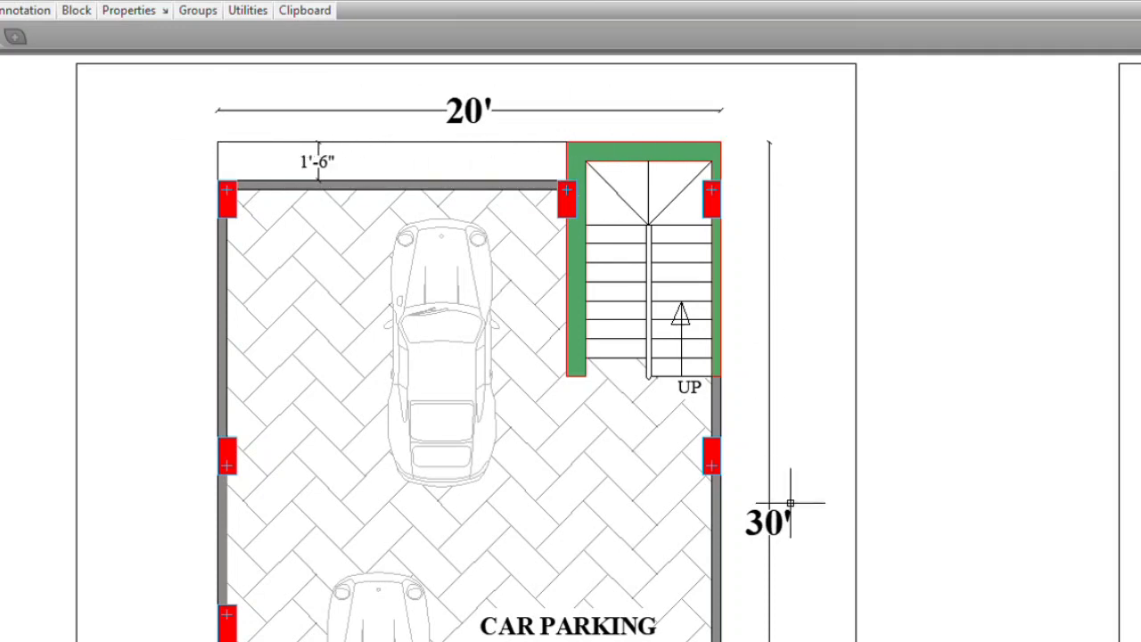
mouse_move(527, 544)
middle_down()
mouse_move(524, 294)
mouse_move(536, 242)
middle_up()
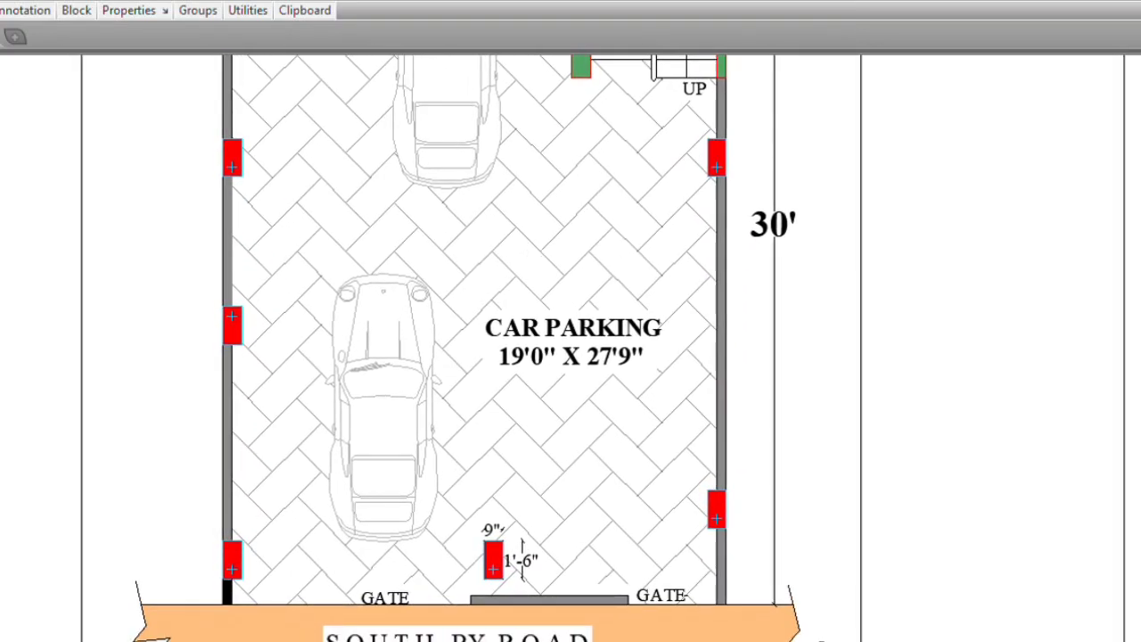
- Zoom into the gate and road strip, then pan back up to the 20' dimension
middle_drag(466, 509, 451, 476)
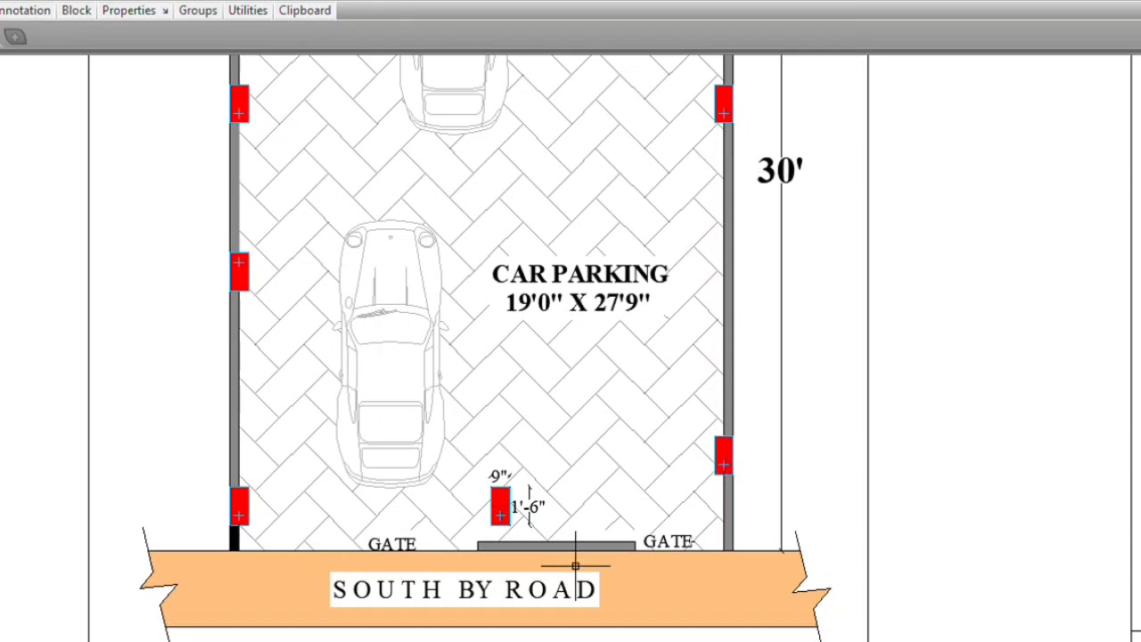
scroll(493, 547, up, 2)
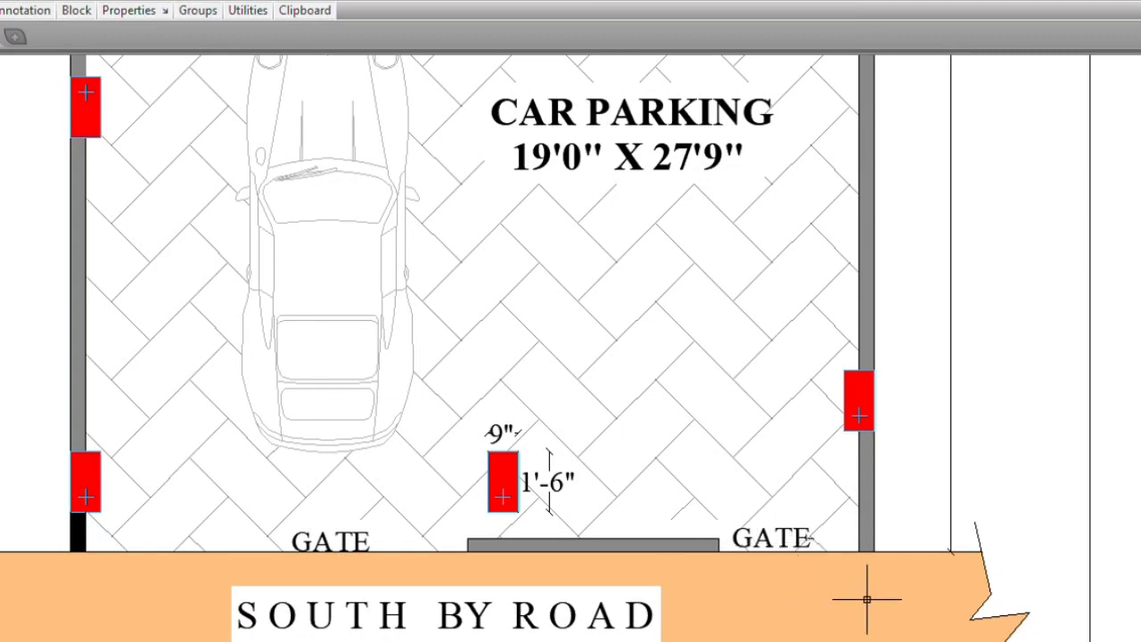
scroll(508, 378, down, 2)
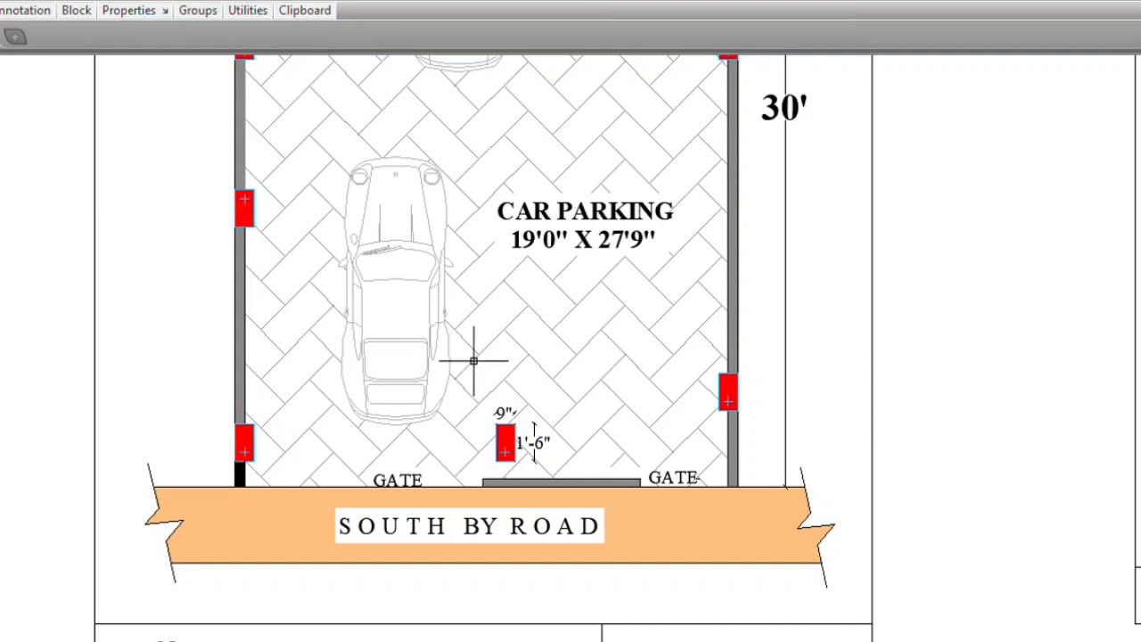
middle_drag(474, 365, 466, 517)
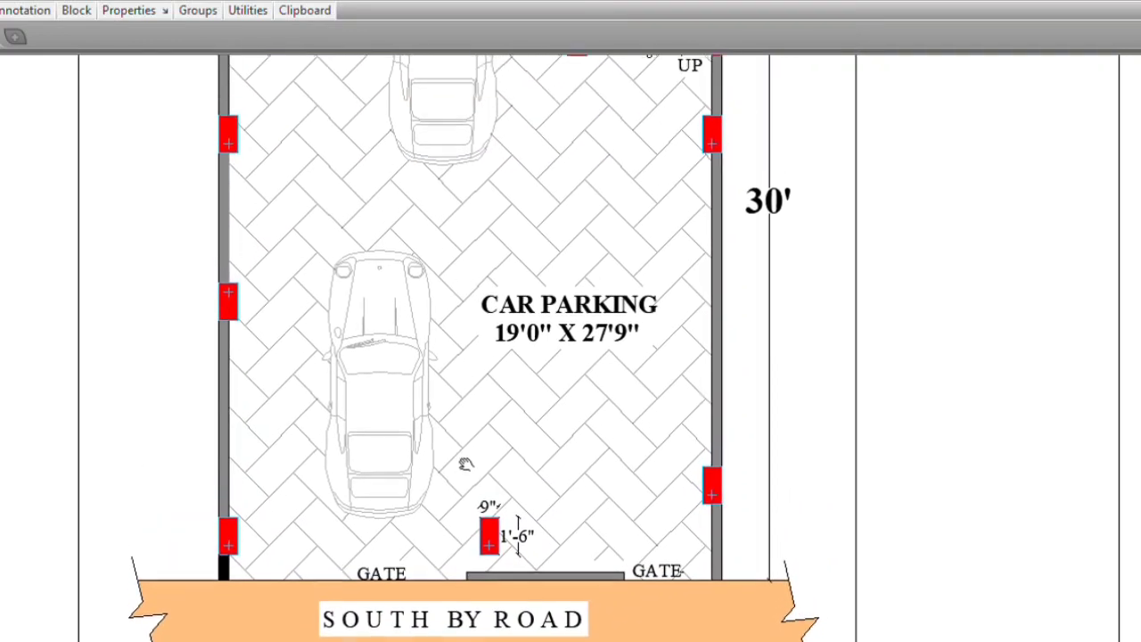
scroll(500, 330, down, 2)
middle_drag(502, 327, 501, 402)
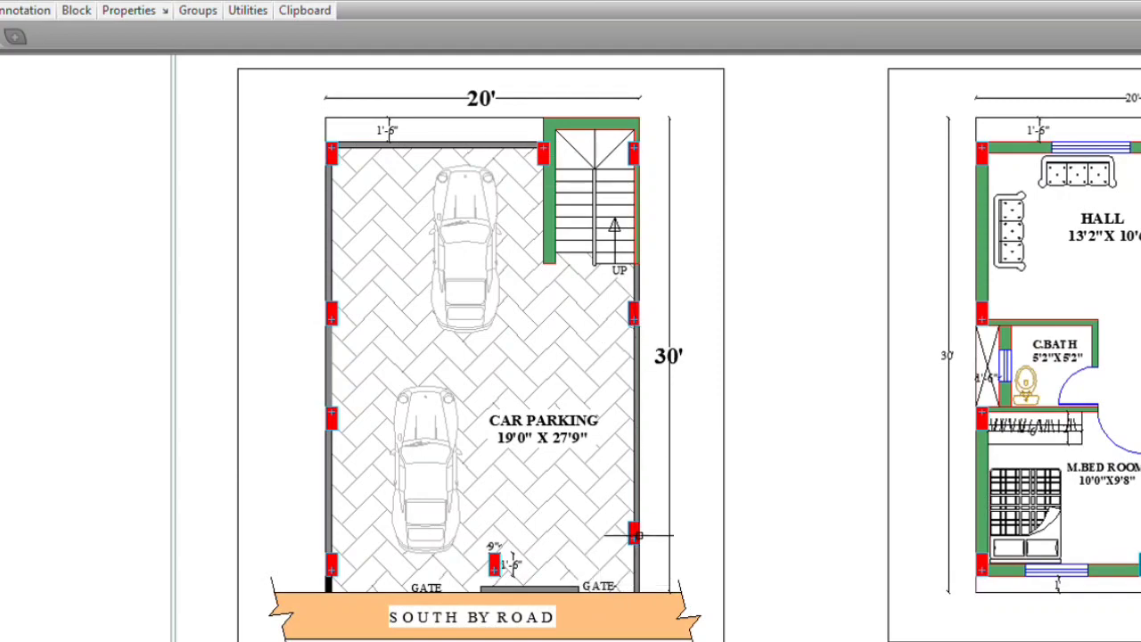
mouse_move(575, 516)
middle_down()
mouse_move(570, 414)
mouse_move(511, 467)
middle_up()
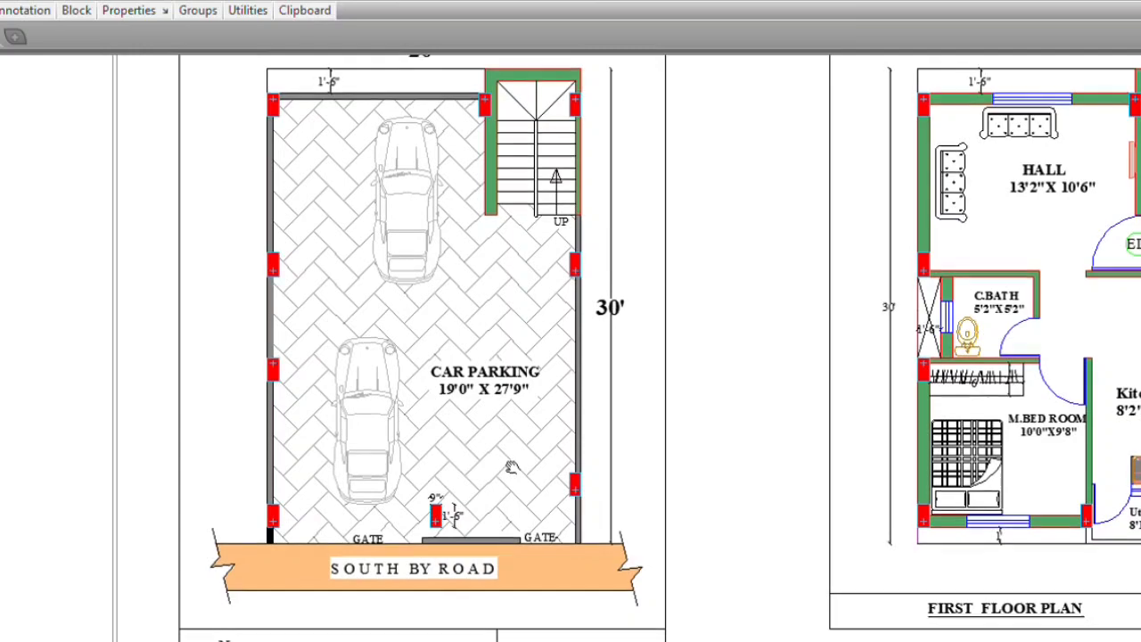
mouse_move(811, 474)
middle_down()
mouse_move(572, 486)
mouse_move(436, 528)
middle_up()
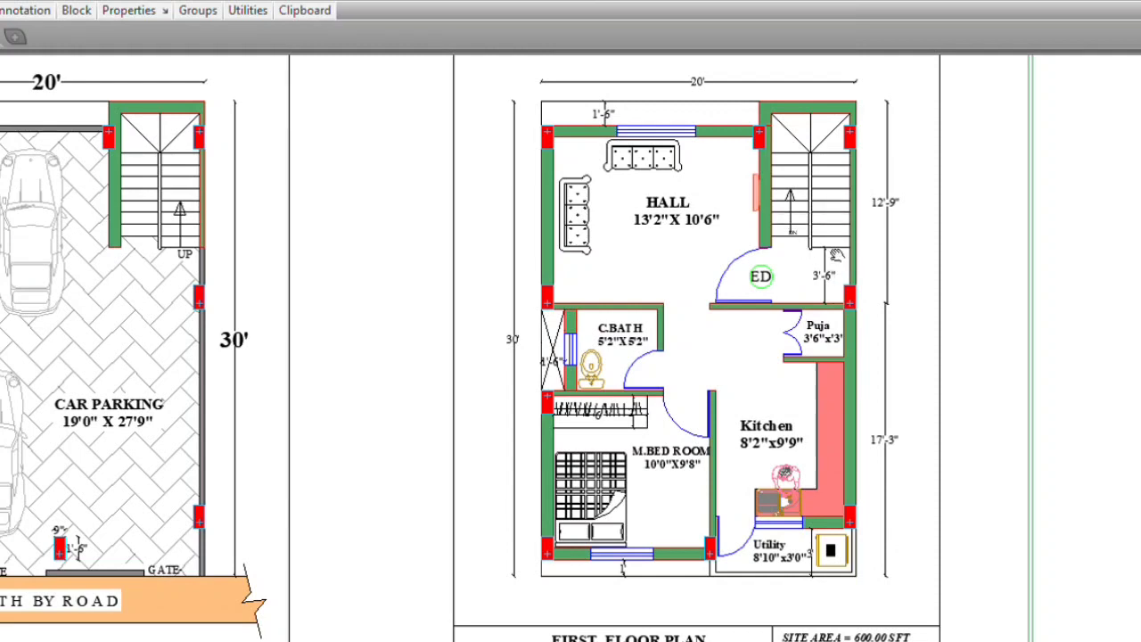
middle_drag(837, 255, 829, 332)
scroll(830, 328, up, 2)
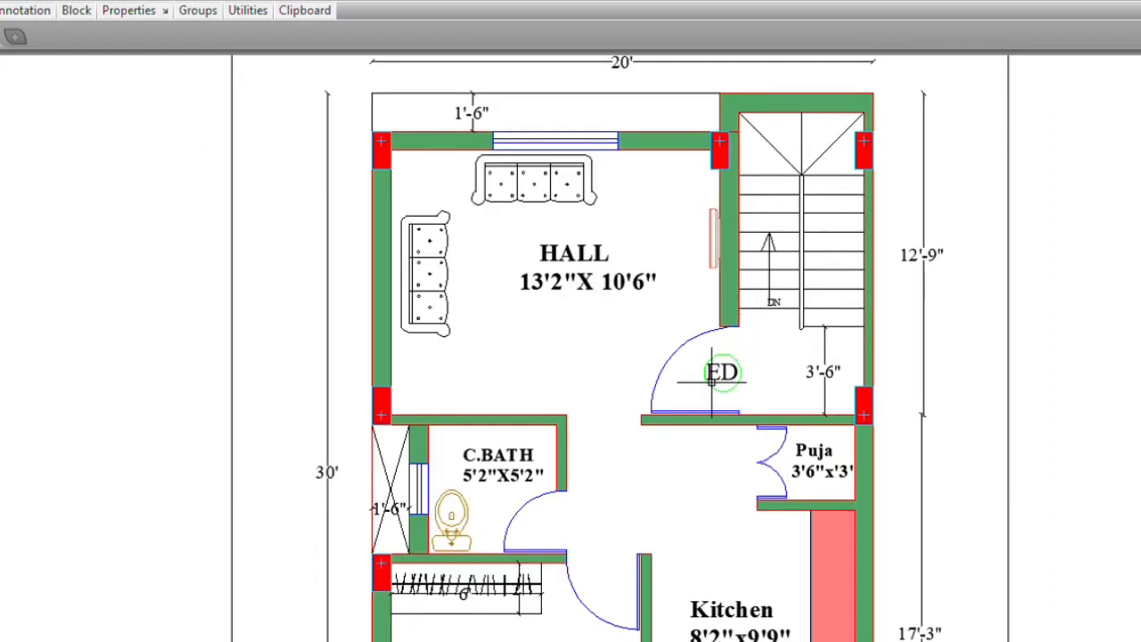
scroll(711, 381, up, 2)
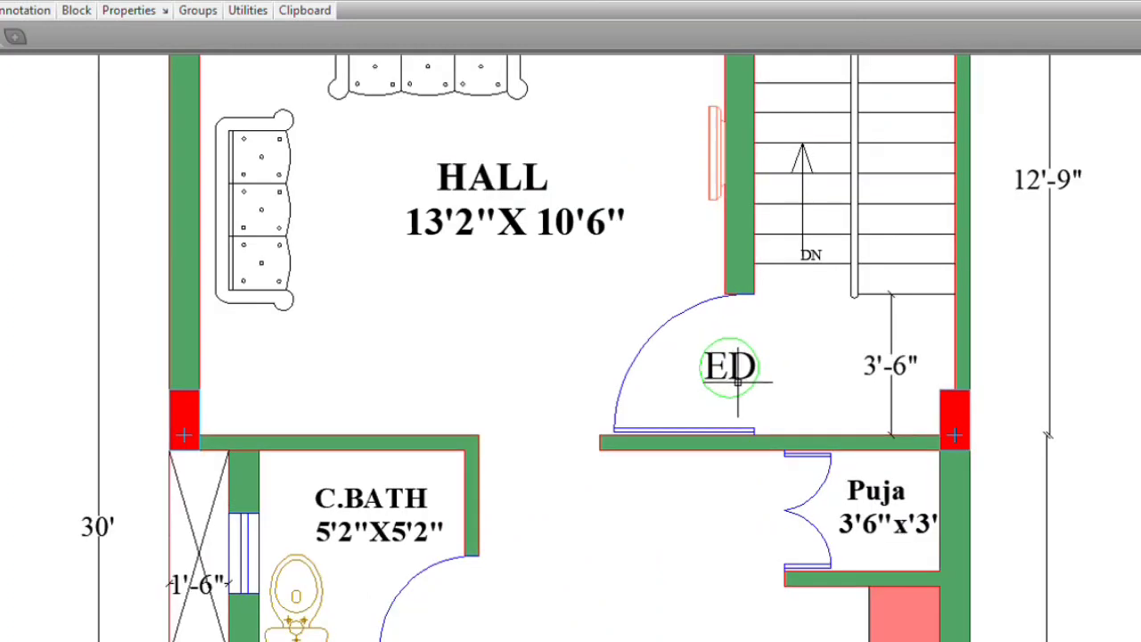
scroll(737, 383, down, 2)
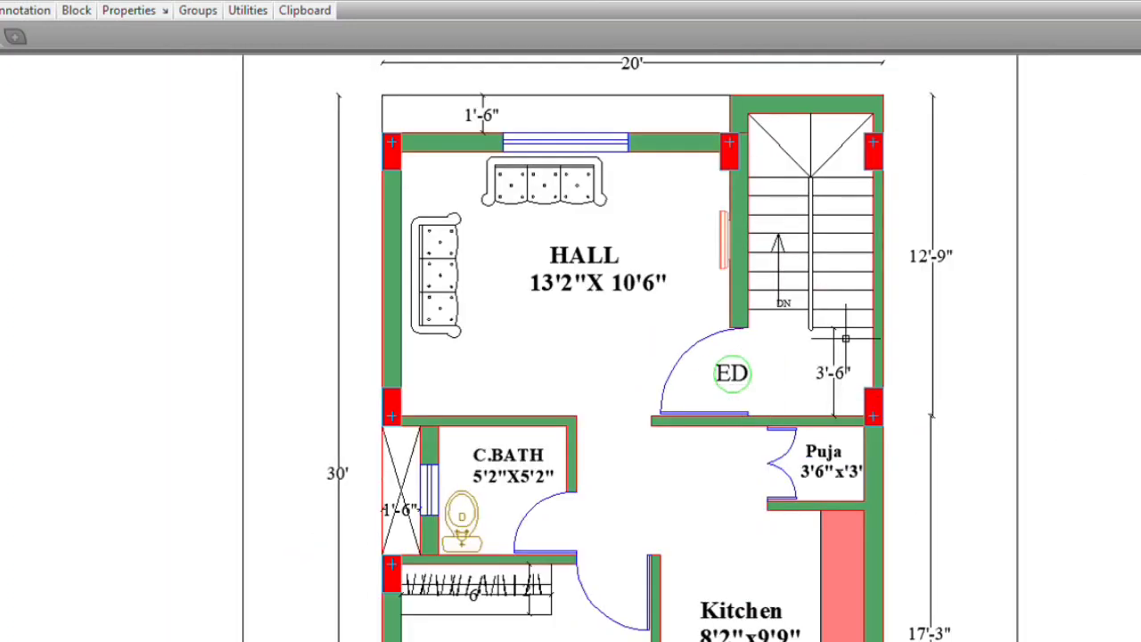
middle_drag(813, 402, 927, 400)
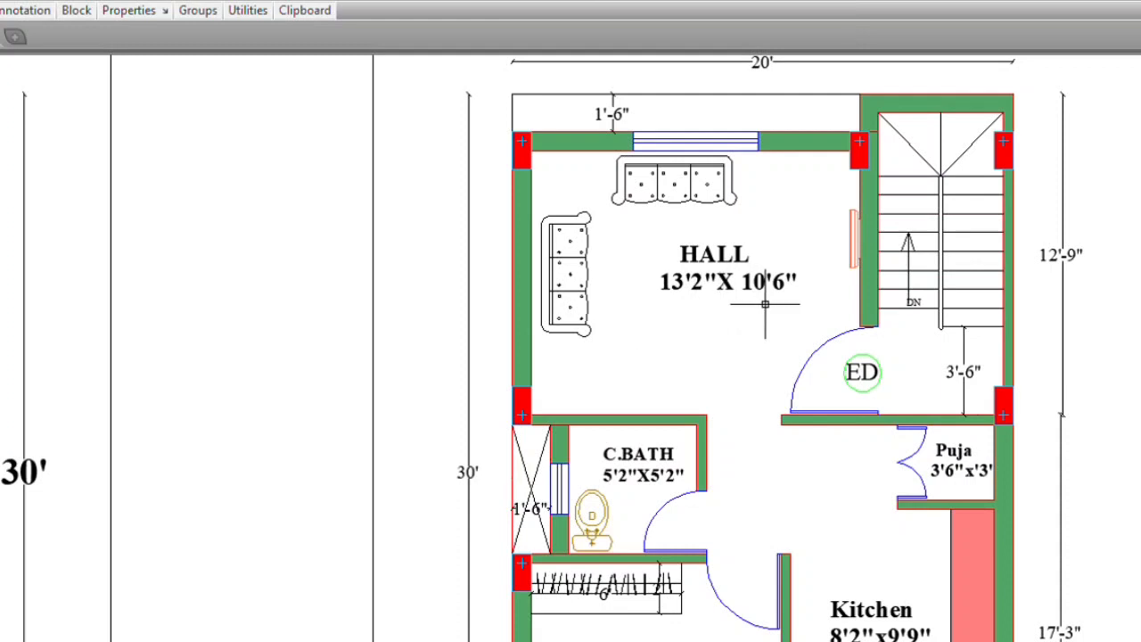
scroll(641, 139, up, 2)
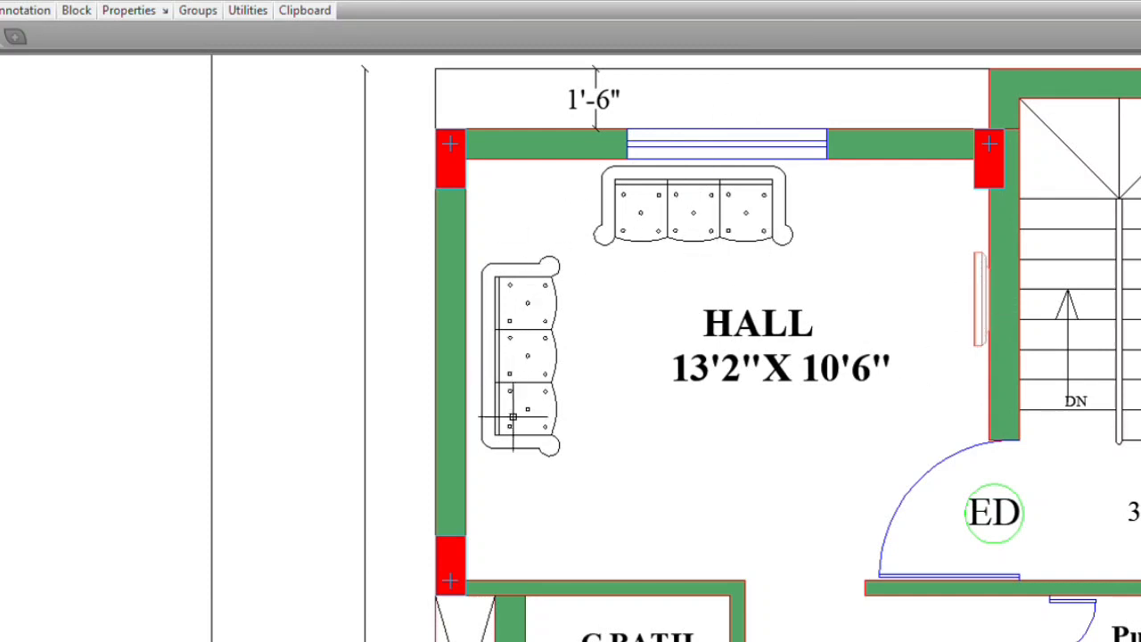
middle_drag(686, 486, 642, 327)
scroll(636, 317, down, 2)
scroll(612, 300, up, 1)
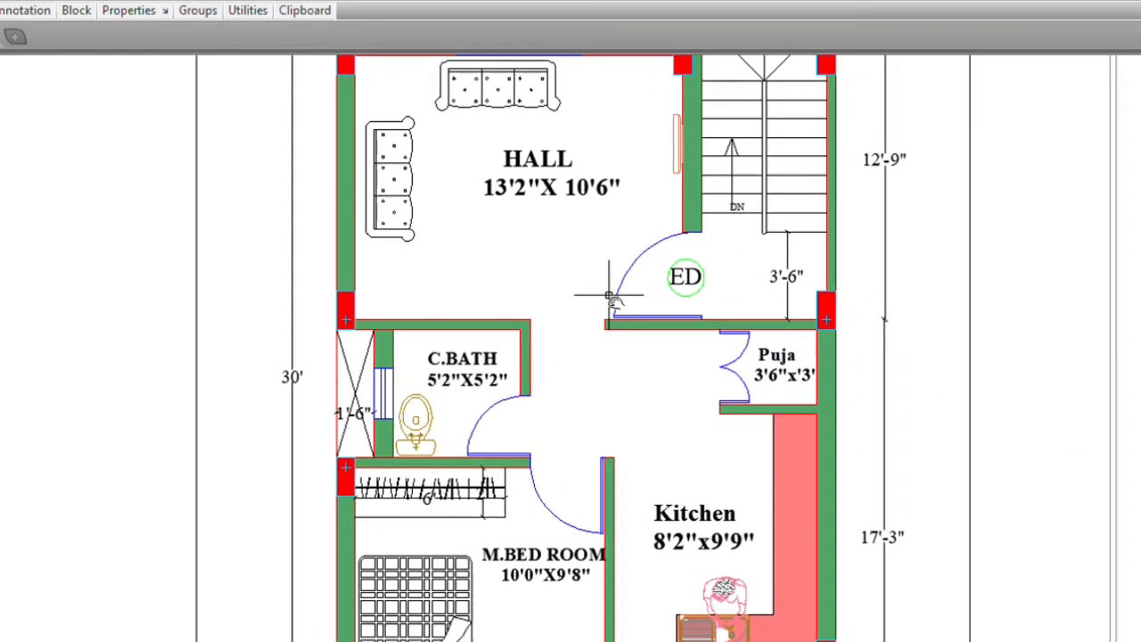
scroll(514, 390, up, 1)
middle_drag(515, 389, 658, 376)
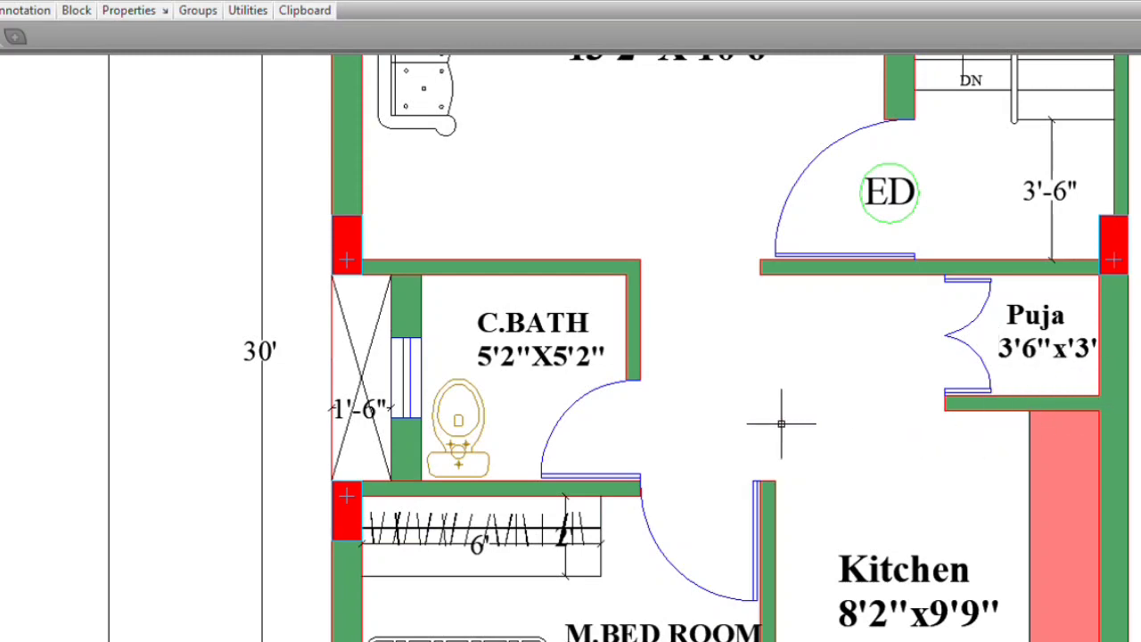
middle_drag(560, 404, 587, 318)
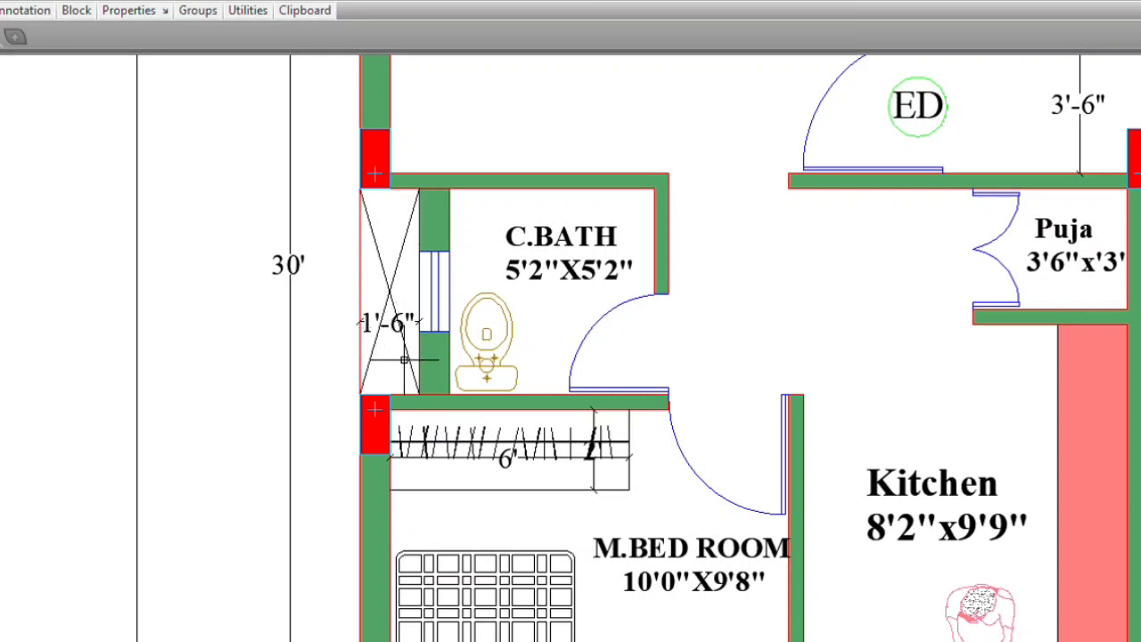
middle_drag(592, 460, 559, 286)
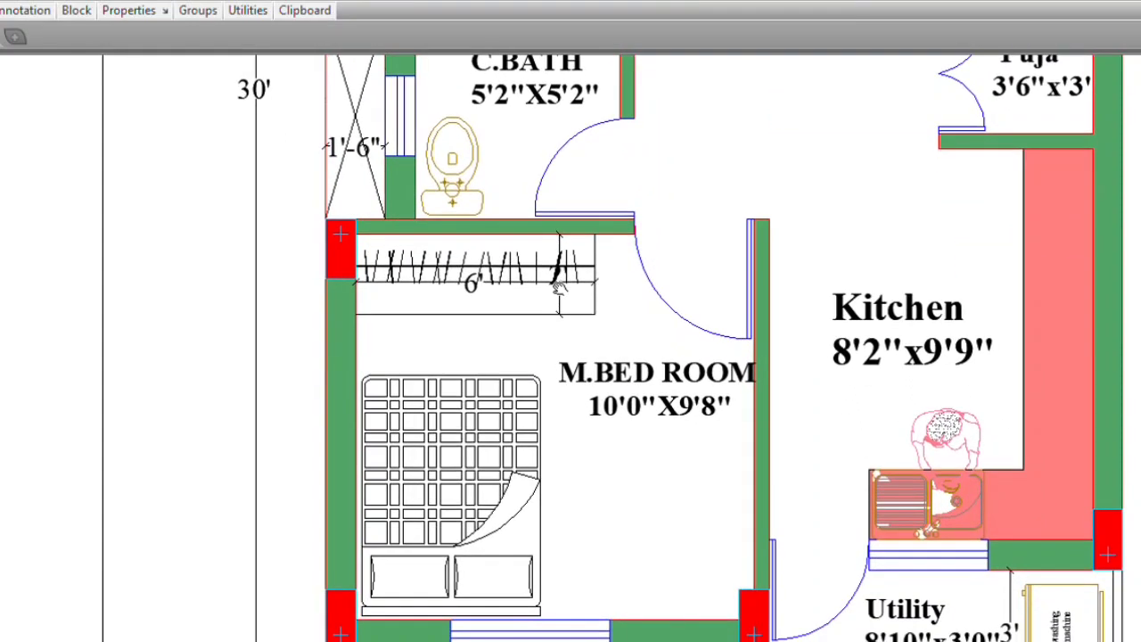
mouse_move(591, 369)
middle_down()
mouse_move(555, 402)
mouse_move(550, 349)
mouse_move(528, 422)
middle_up()
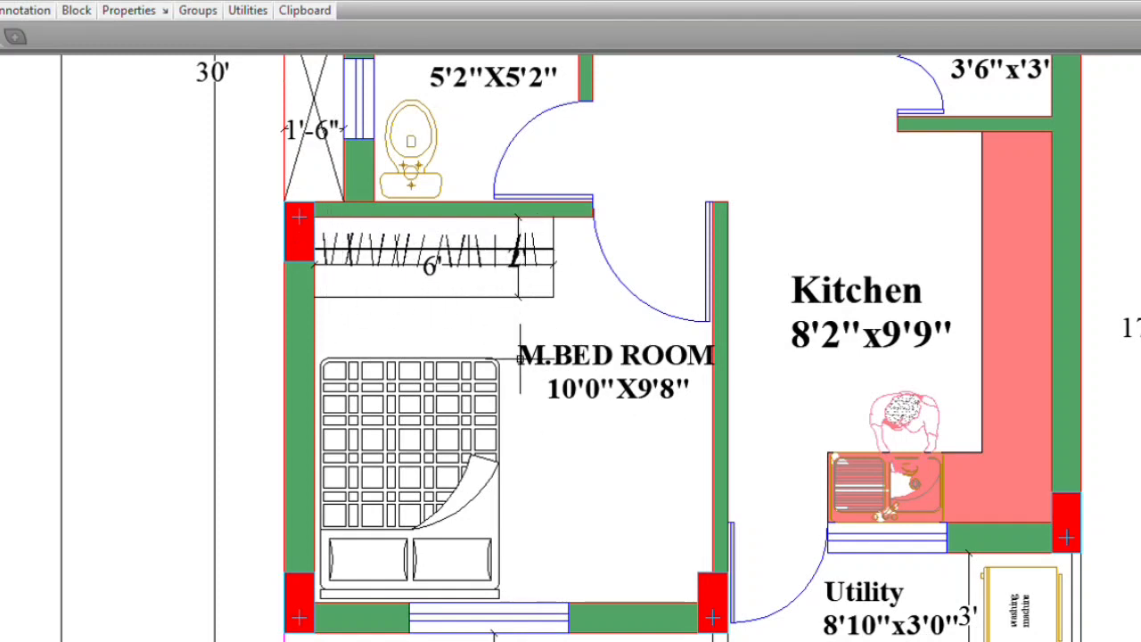
middle_drag(550, 481, 580, 370)
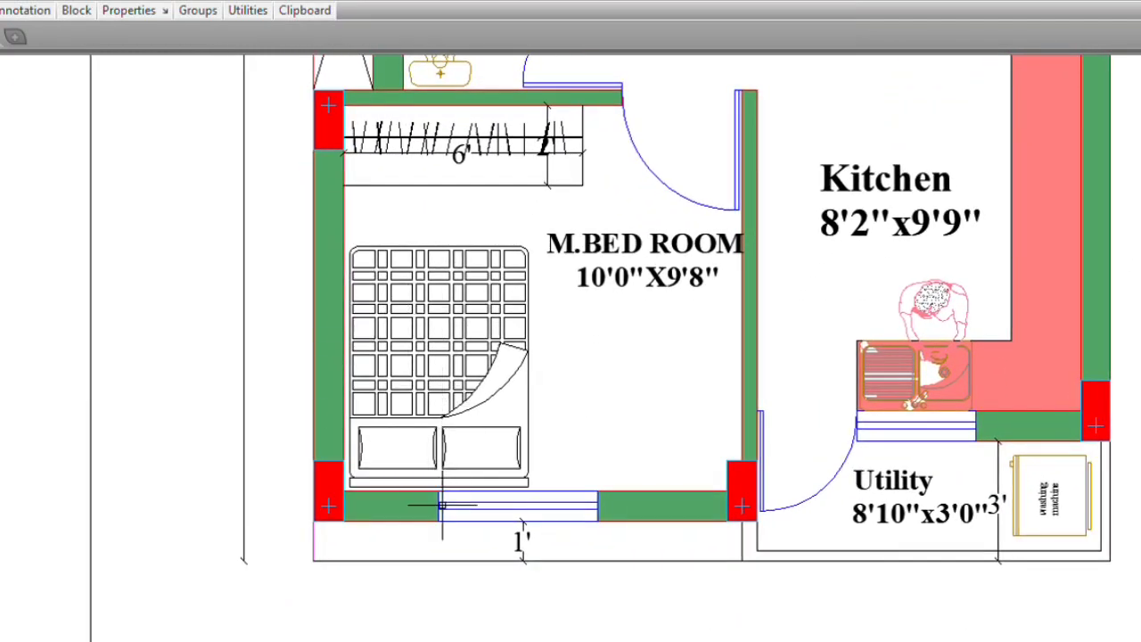
scroll(415, 532, up, 2)
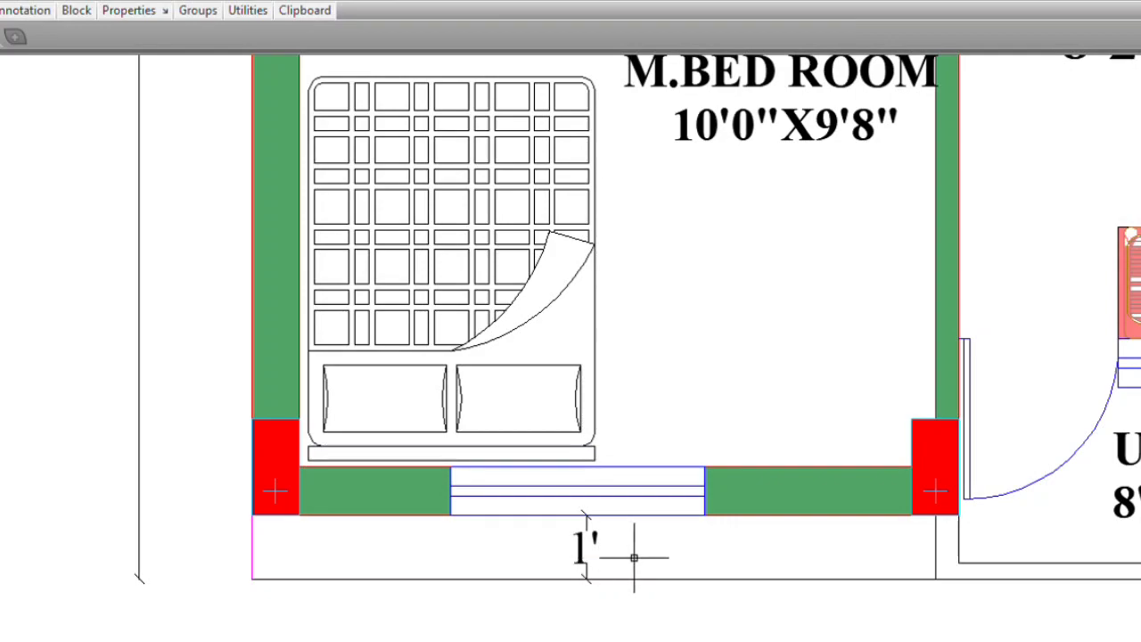
scroll(634, 558, down, 2)
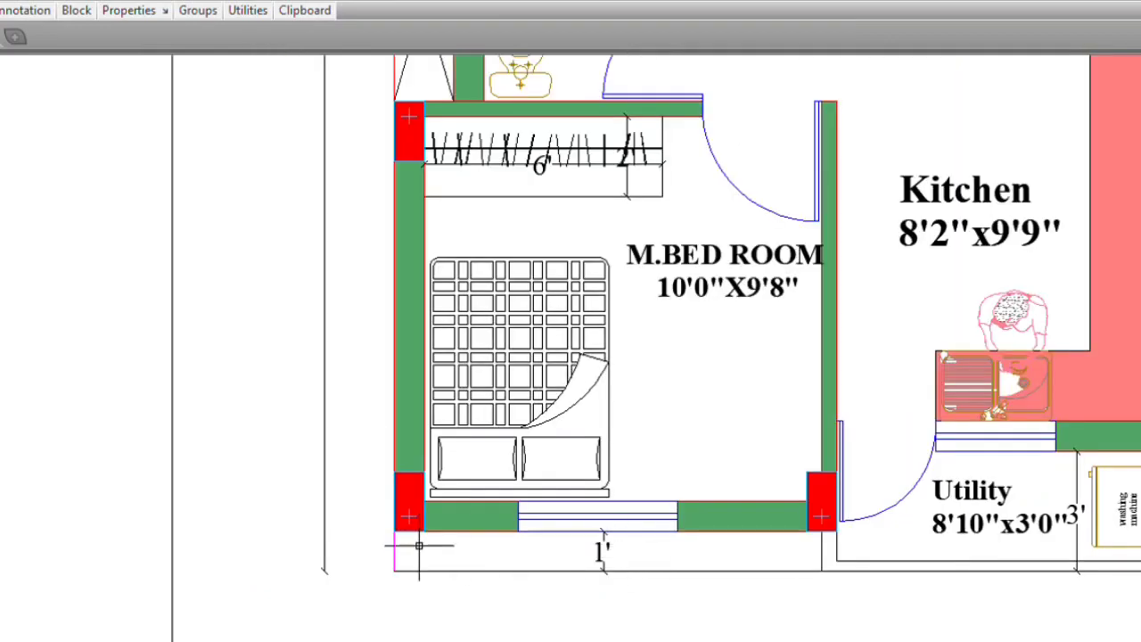
scroll(428, 514, down, 1)
scroll(530, 490, up, 1)
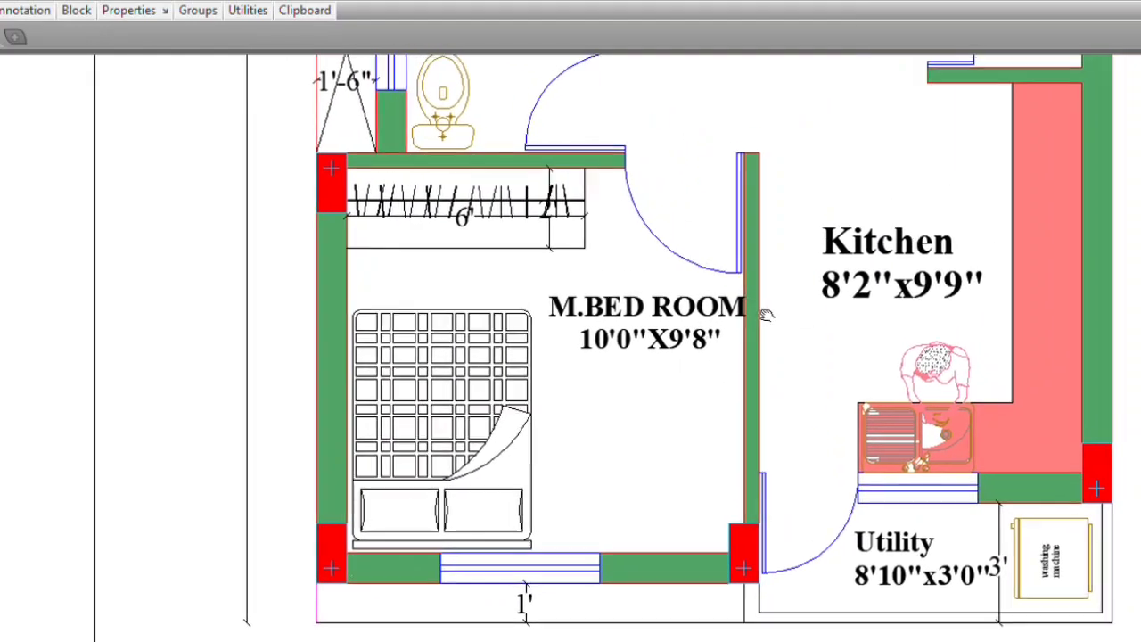
mouse_move(779, 310)
middle_down()
mouse_move(615, 376)
mouse_move(609, 412)
middle_up()
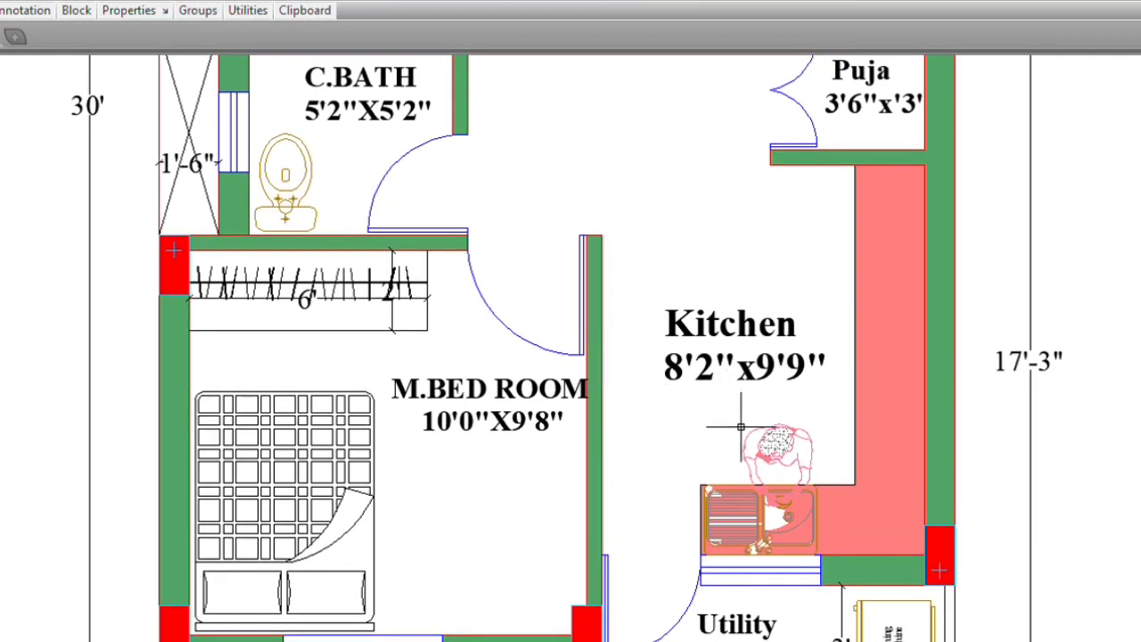
middle_drag(758, 447, 723, 361)
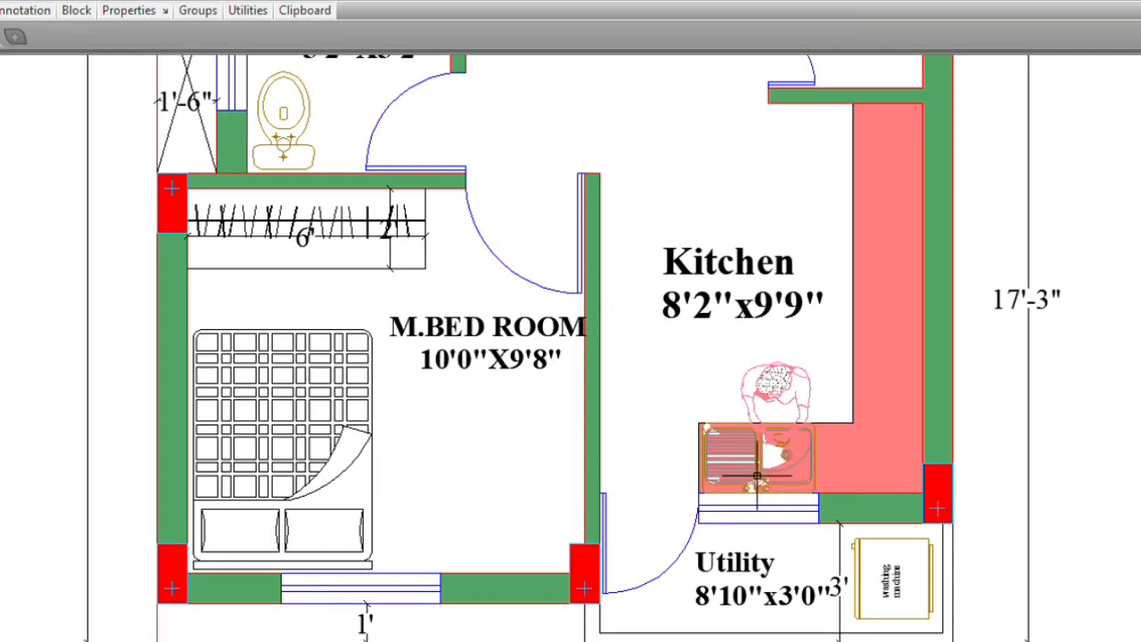
middle_drag(763, 459, 759, 355)
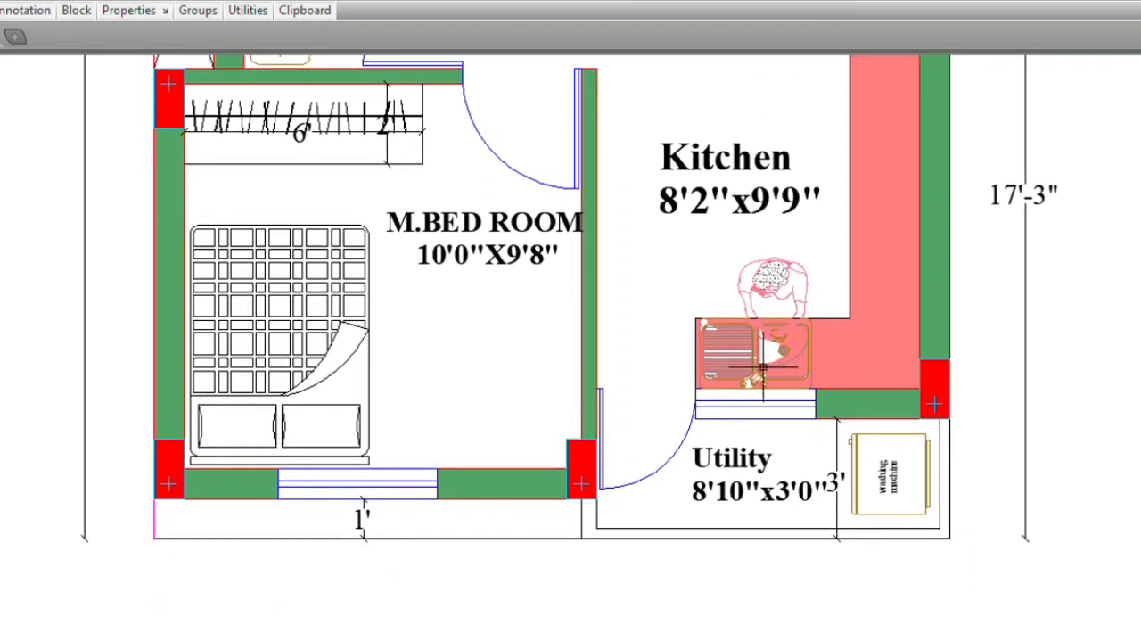
scroll(743, 425, up, 2)
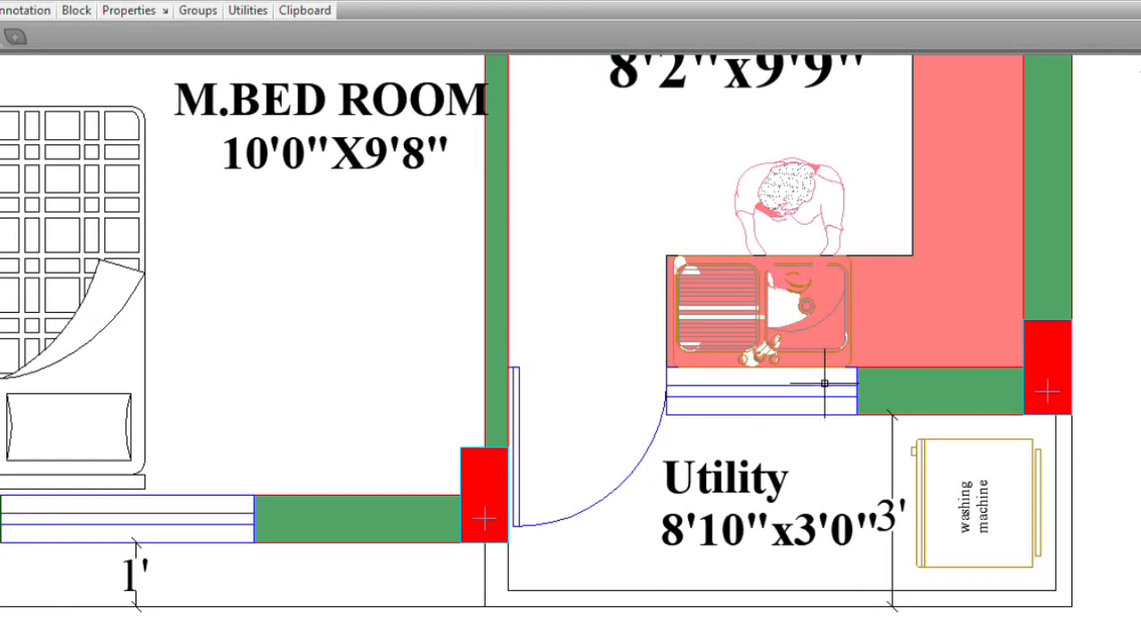
scroll(795, 327, down, 2)
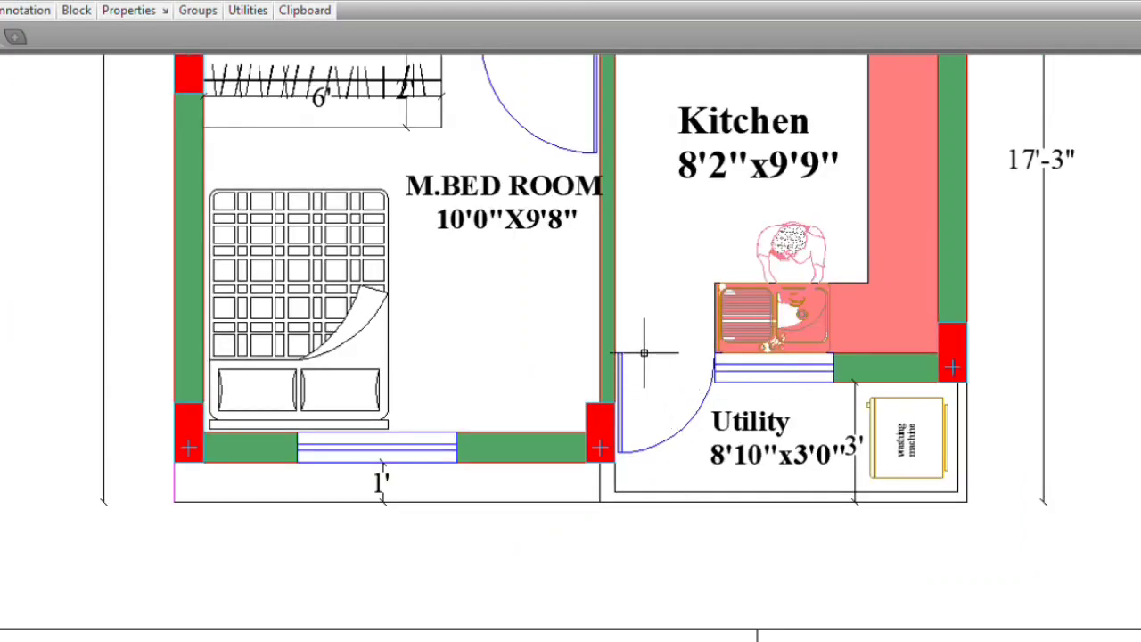
scroll(658, 410, up, 2)
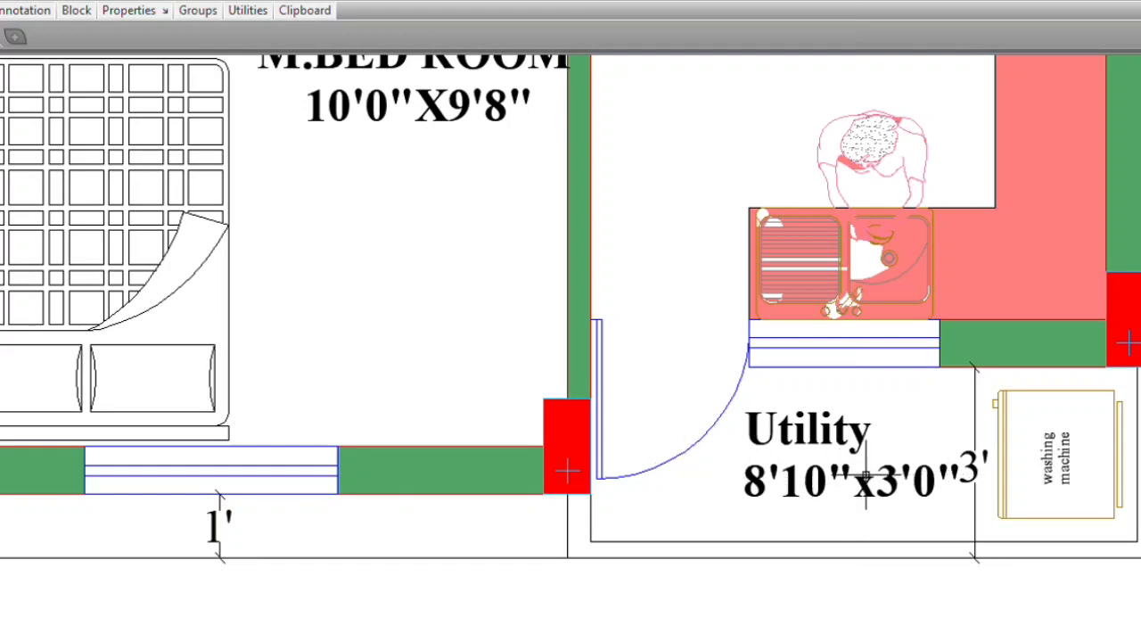
middle_drag(865, 478, 890, 424)
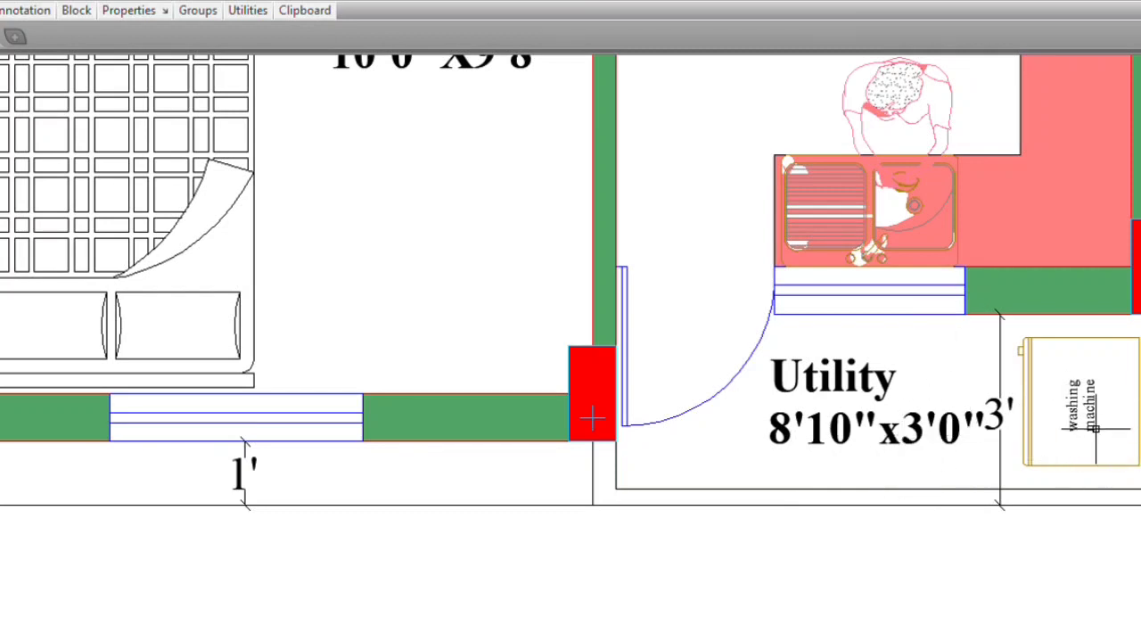
scroll(1026, 423, down, 3)
scroll(1026, 423, down, 2)
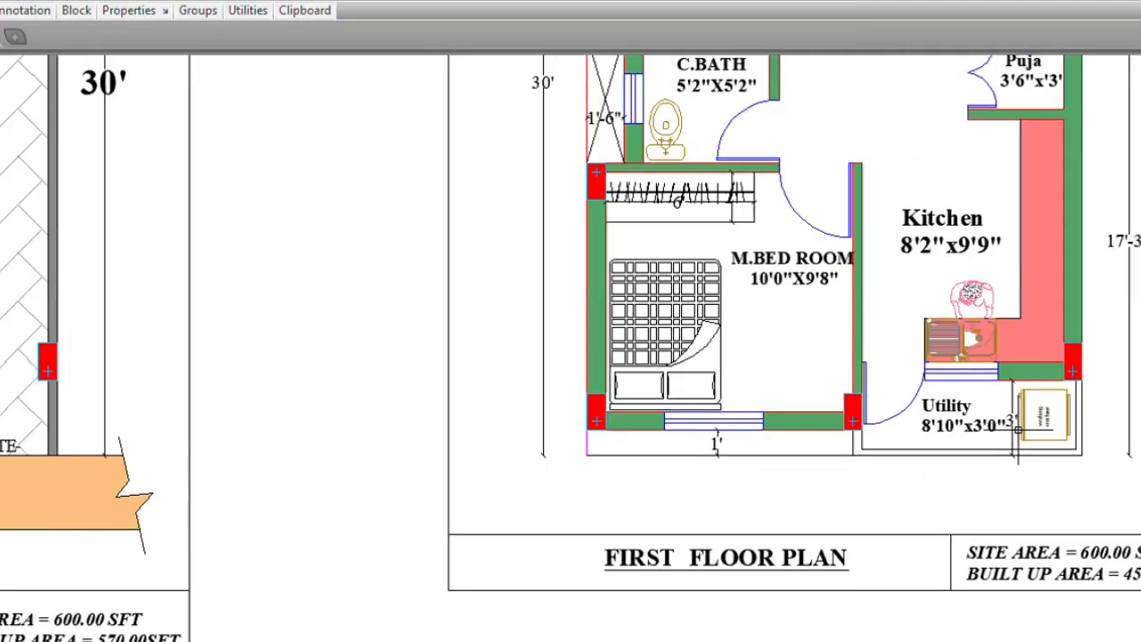
mouse_move(1004, 500)
middle_down()
mouse_move(936, 461)
mouse_move(922, 438)
middle_up()
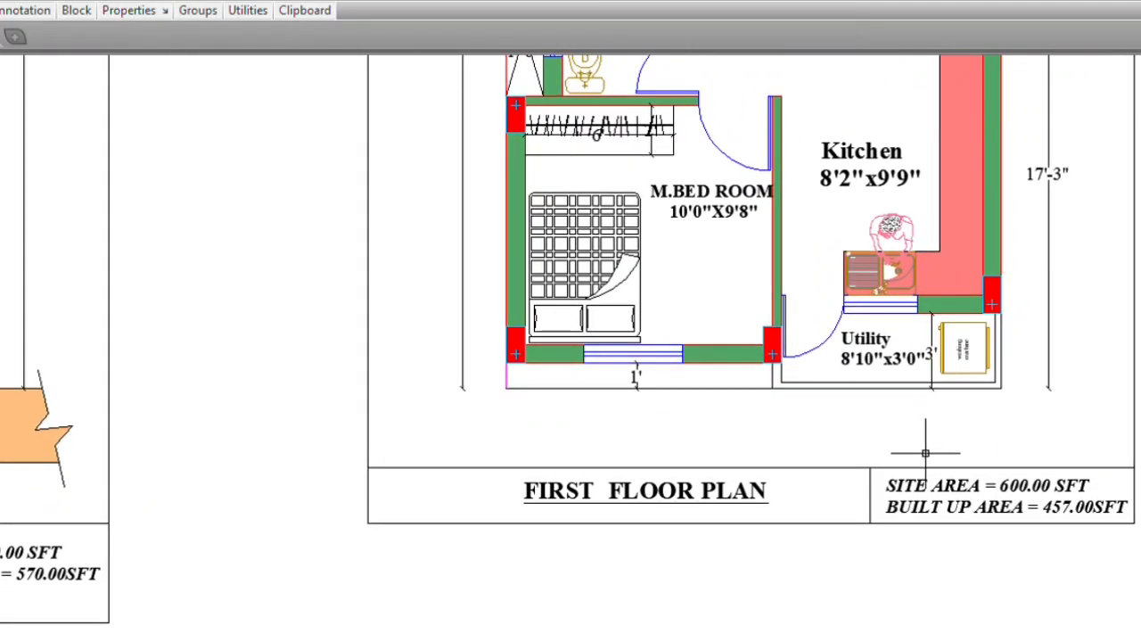
scroll(958, 520, up, 2)
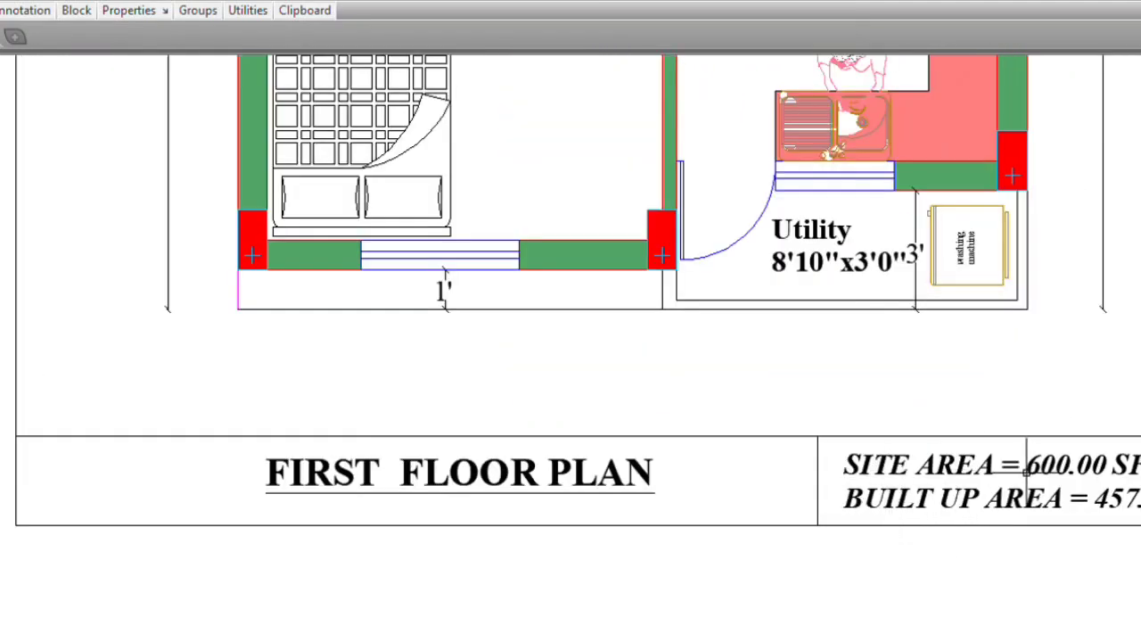
middle_drag(996, 525, 932, 499)
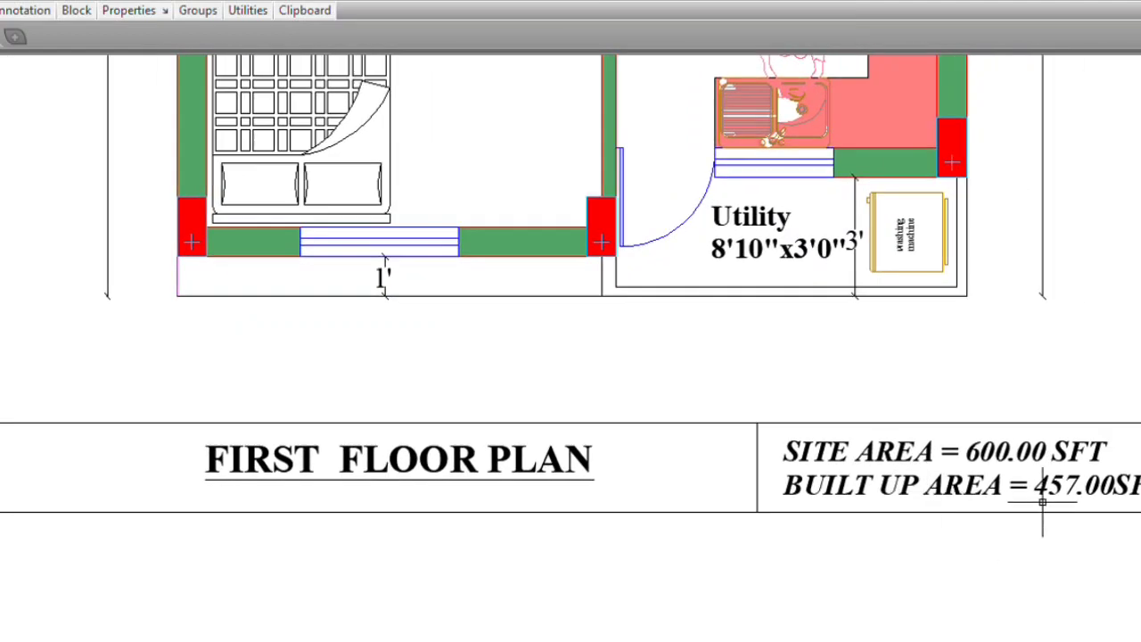
- Zoom out until the ground floor and first floor plans both appear
scroll(1112, 495, down, 6)
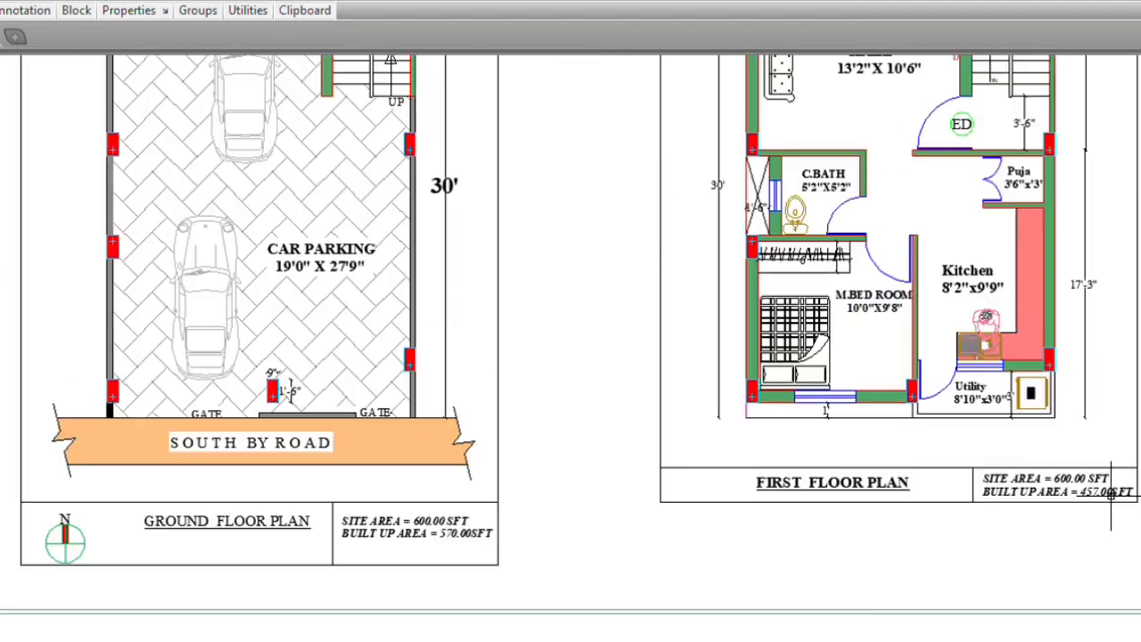
middle_drag(897, 411, 863, 486)
scroll(863, 486, down, 2)
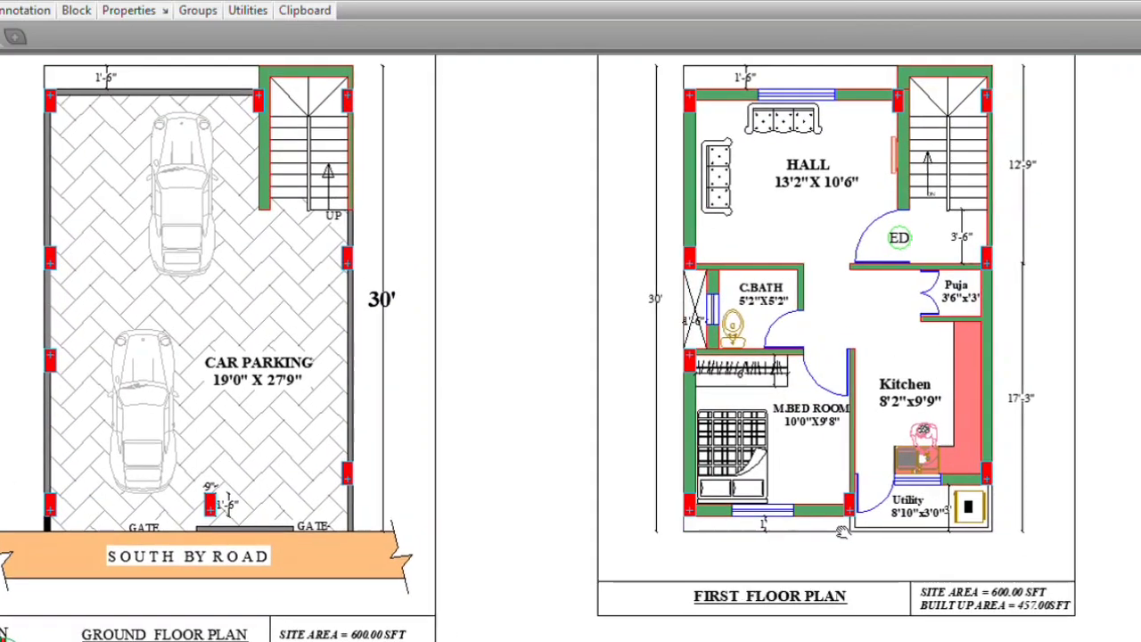
scroll(838, 428, down, 1)
scroll(809, 353, down, 1)
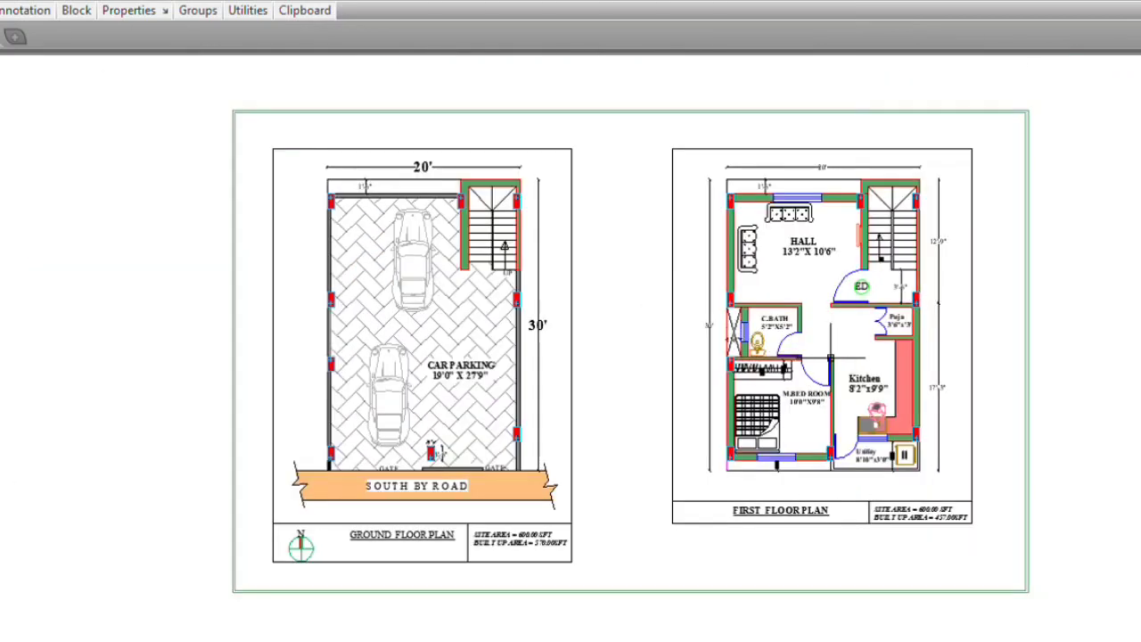
scroll(859, 286, up, 2)
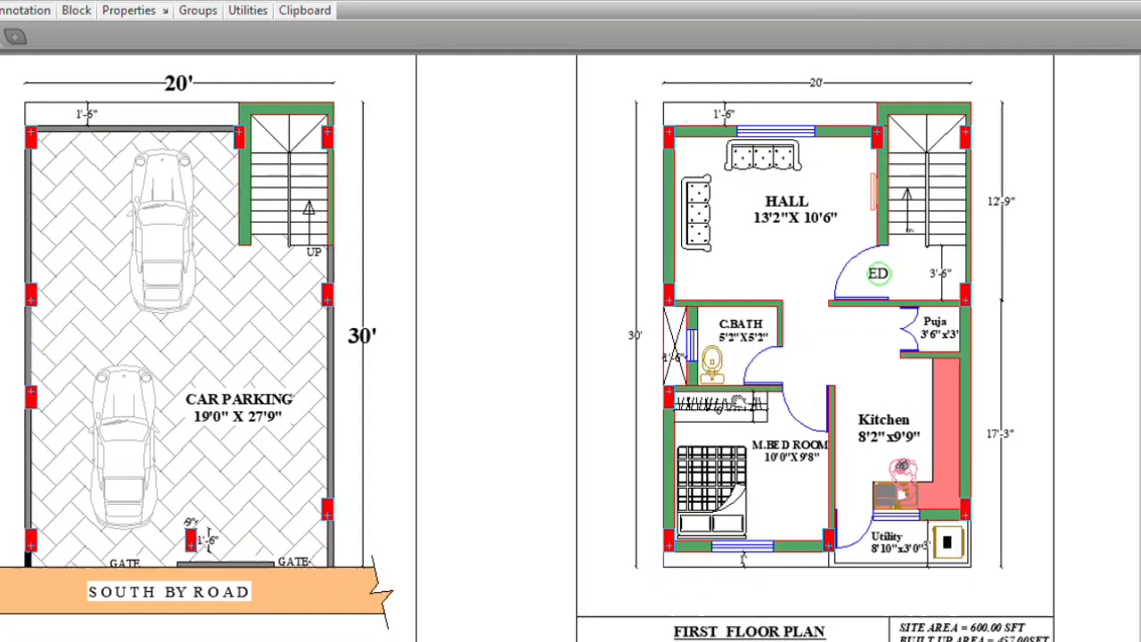
- Recentre the full sheet so both plan title blocks and the border fit the view
middle_drag(784, 375, 825, 299)
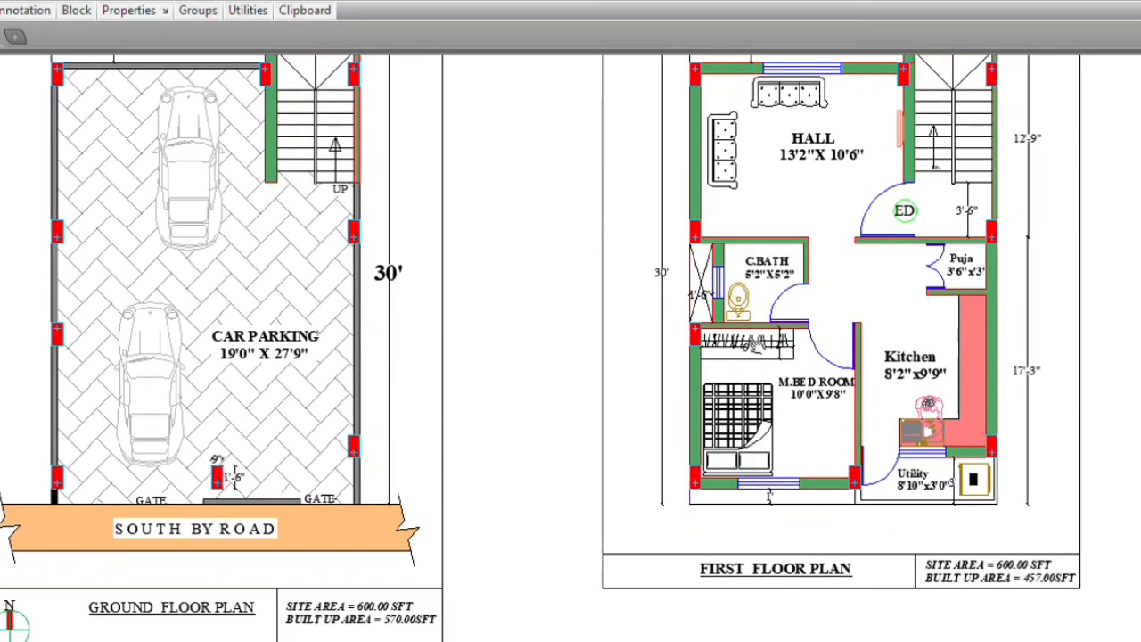
scroll(770, 347, down, 1)
scroll(770, 347, down, 1)
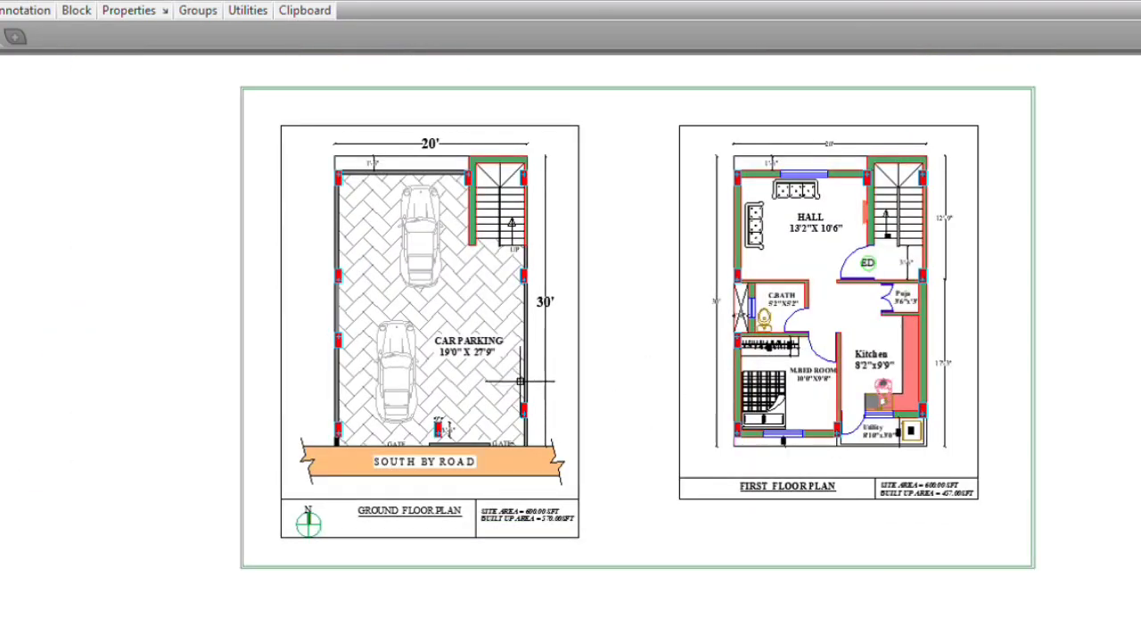
middle_drag(785, 467, 734, 476)
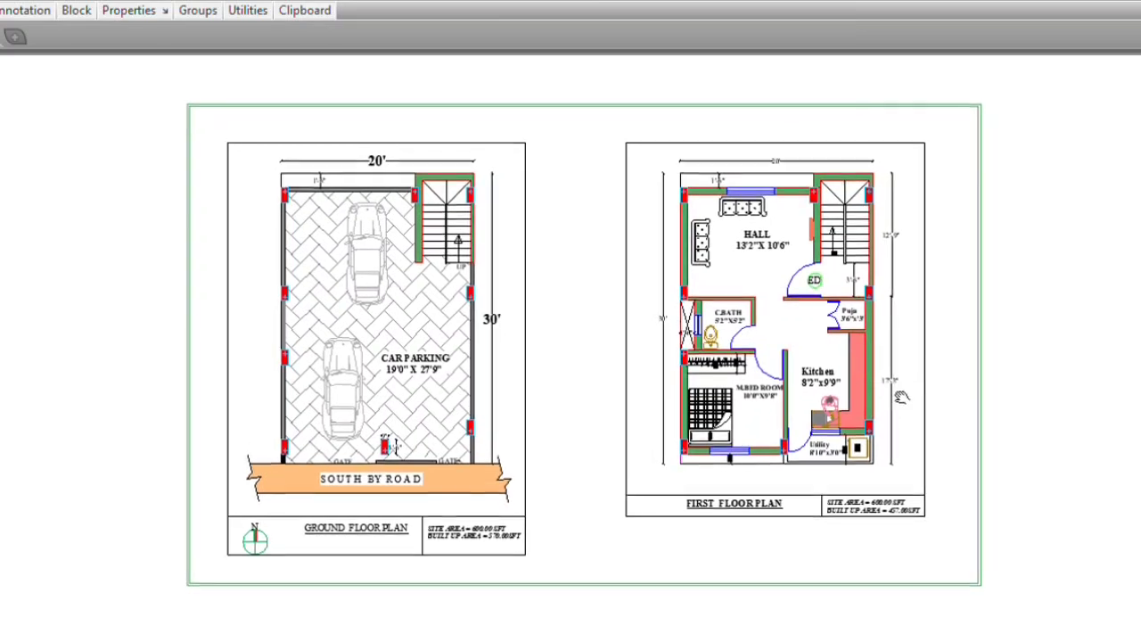
middle_drag(904, 364, 875, 390)
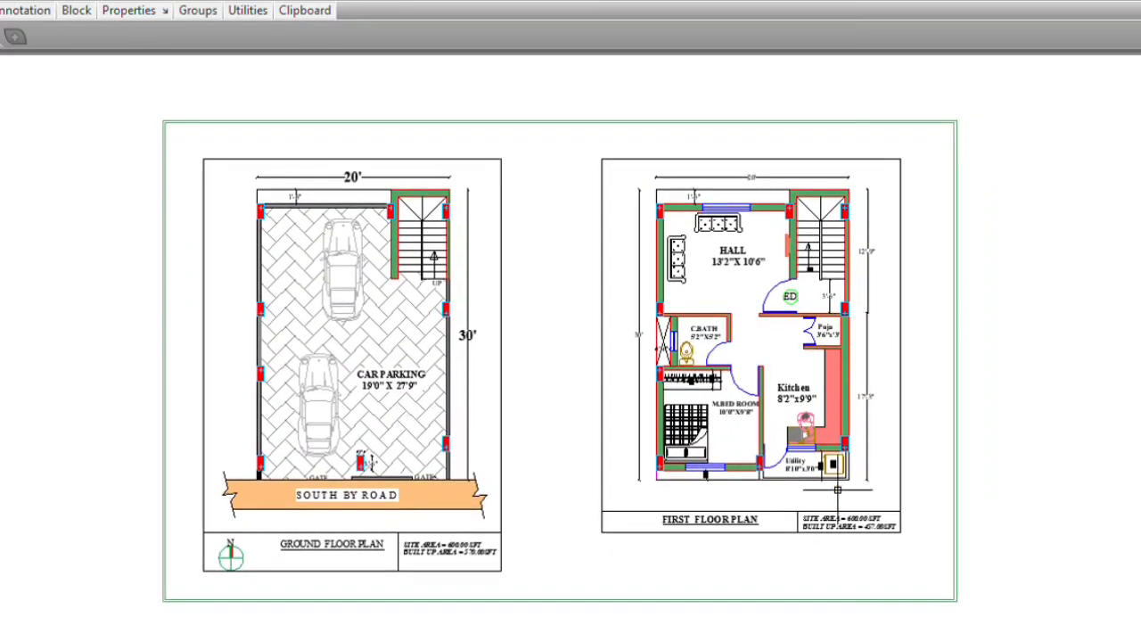
scroll(457, 497, up, 2)
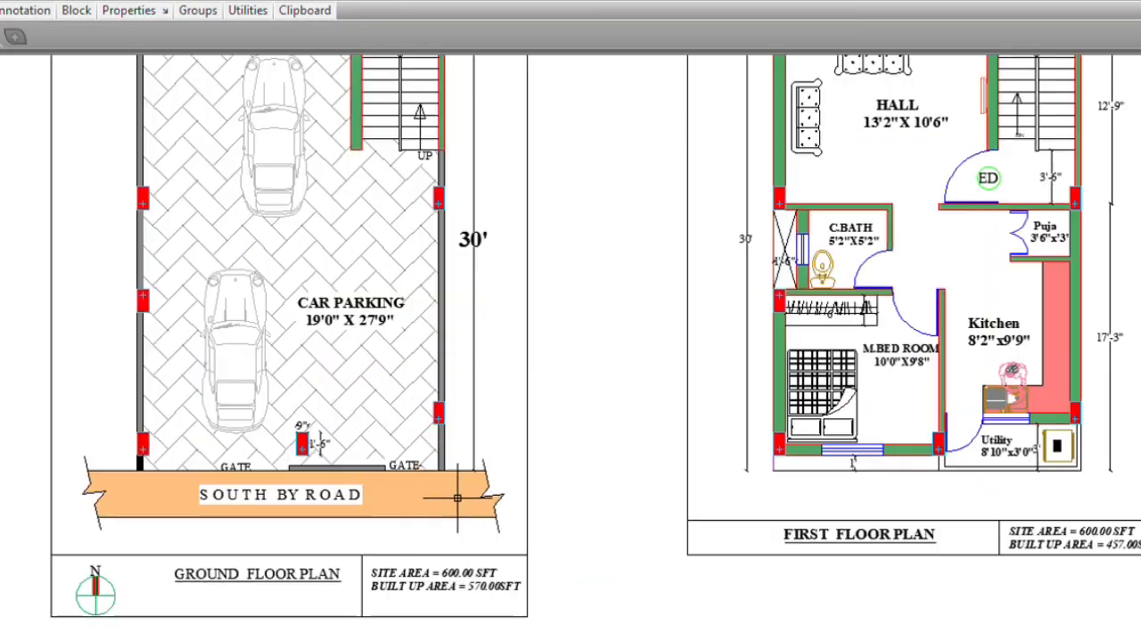
scroll(651, 334, down, 2)
middle_drag(646, 344, 604, 383)
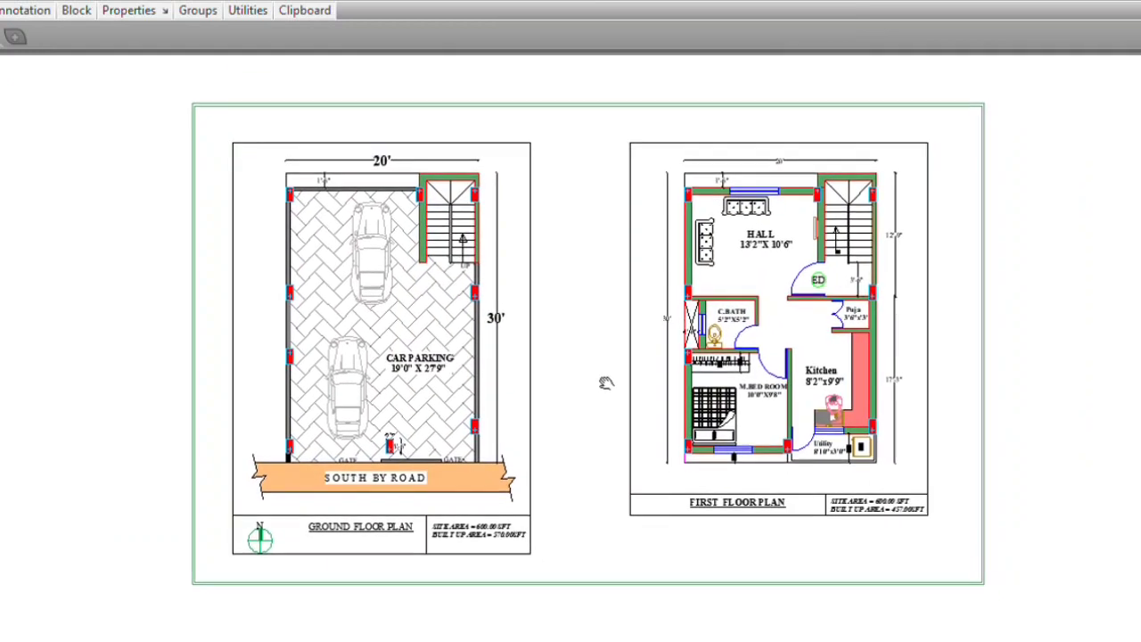